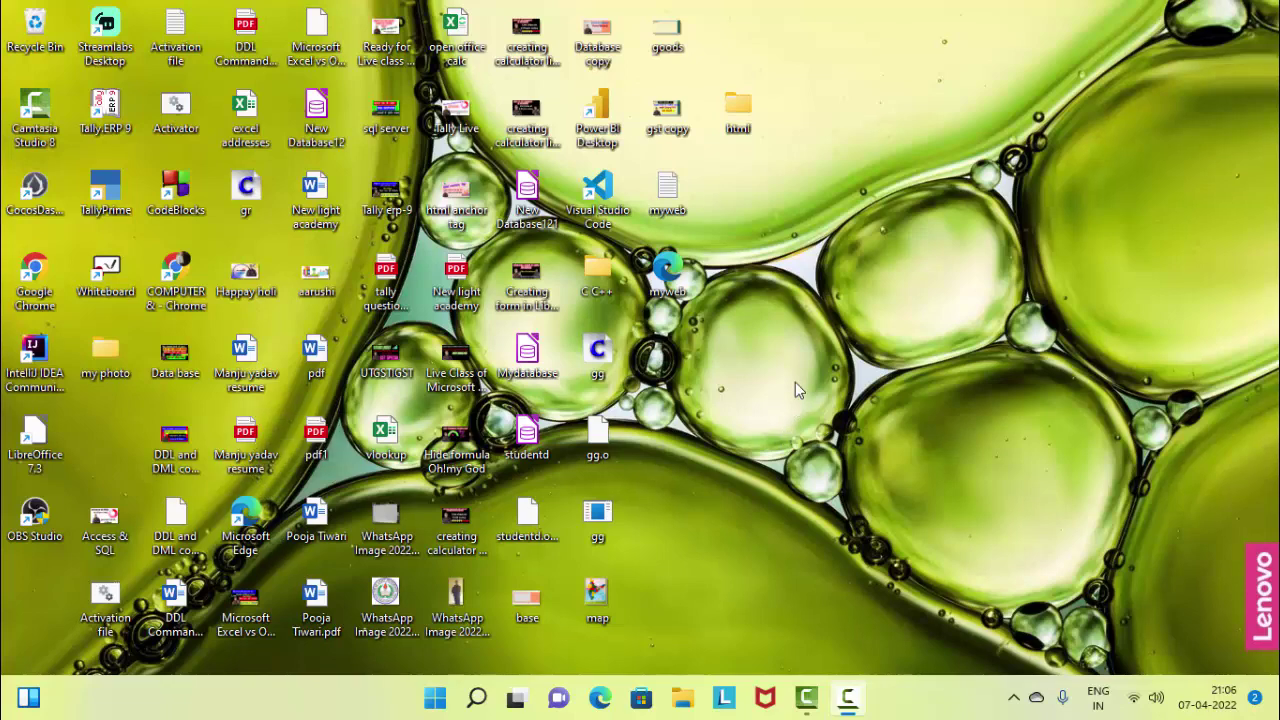
Refresh the desktop four times from its right-click menu
{"action": "right_click", "coordinate": [852, 112]}
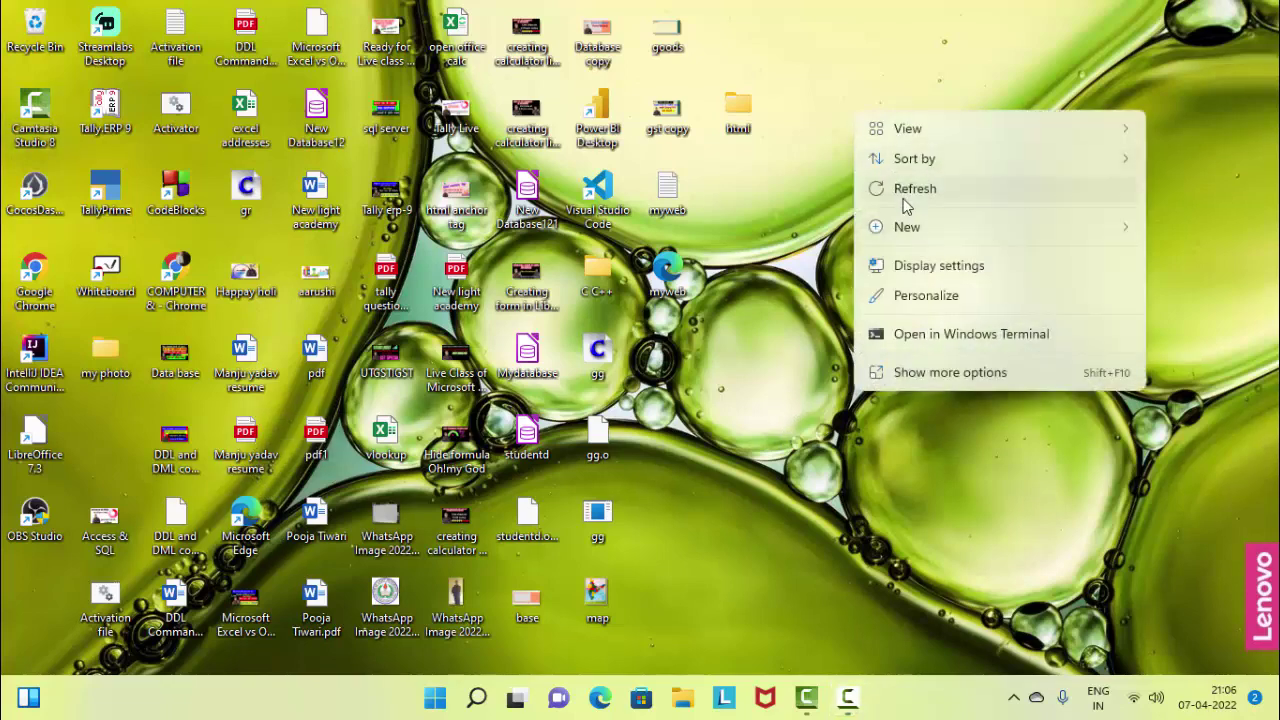
{"action": "left_click", "coordinate": [898, 192]}
{"action": "right_click", "coordinate": [853, 108]}
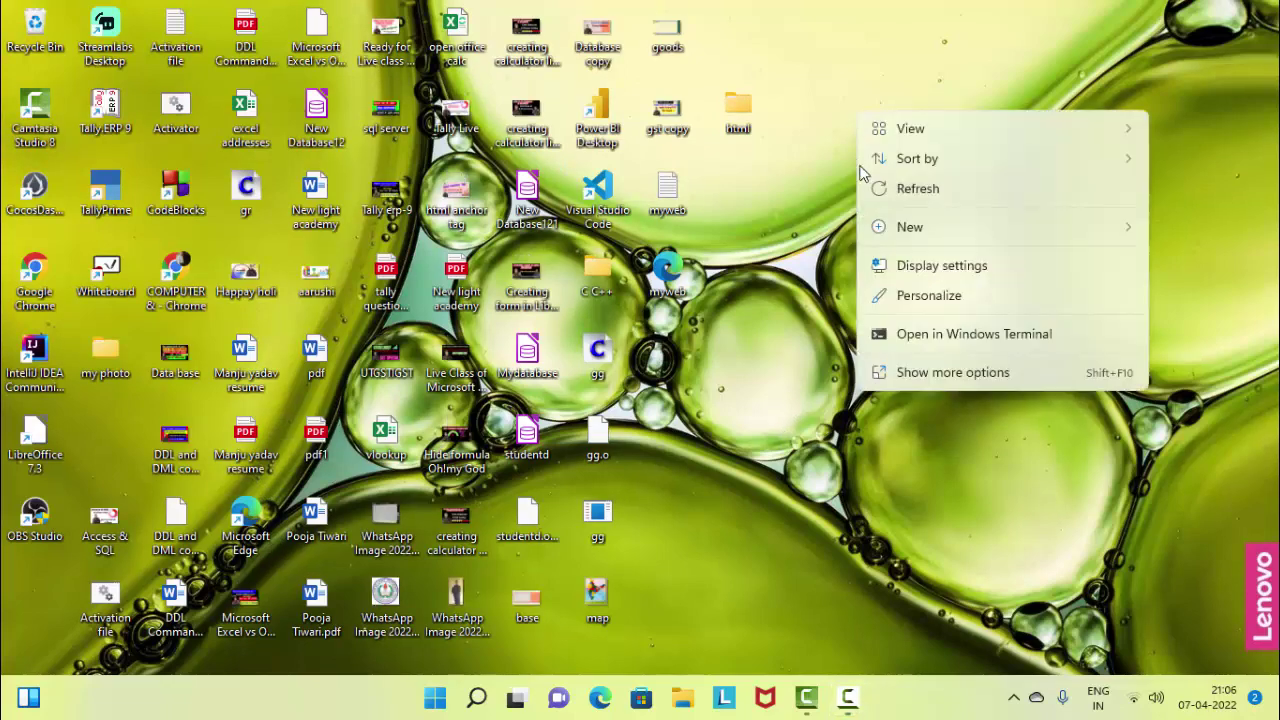
{"action": "left_click", "coordinate": [878, 194]}
{"action": "right_click", "coordinate": [884, 148]}
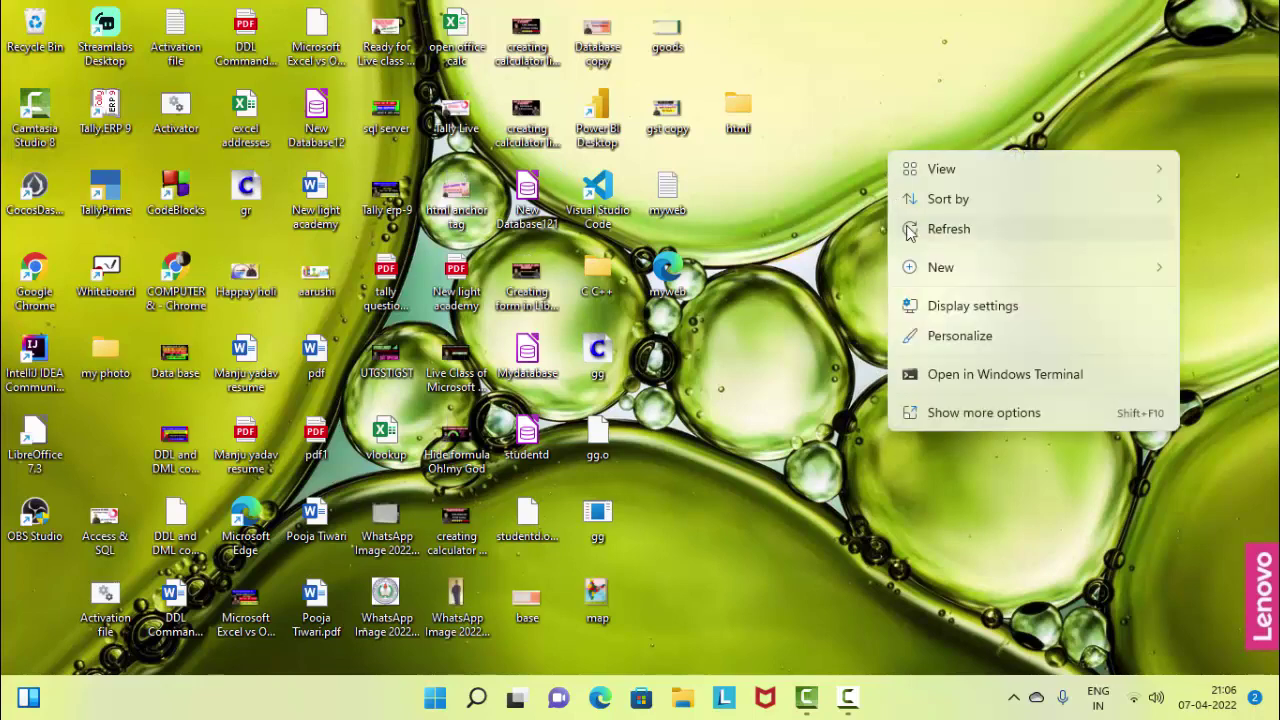
{"action": "left_click", "coordinate": [906, 228]}
{"action": "right_click", "coordinate": [906, 117]}
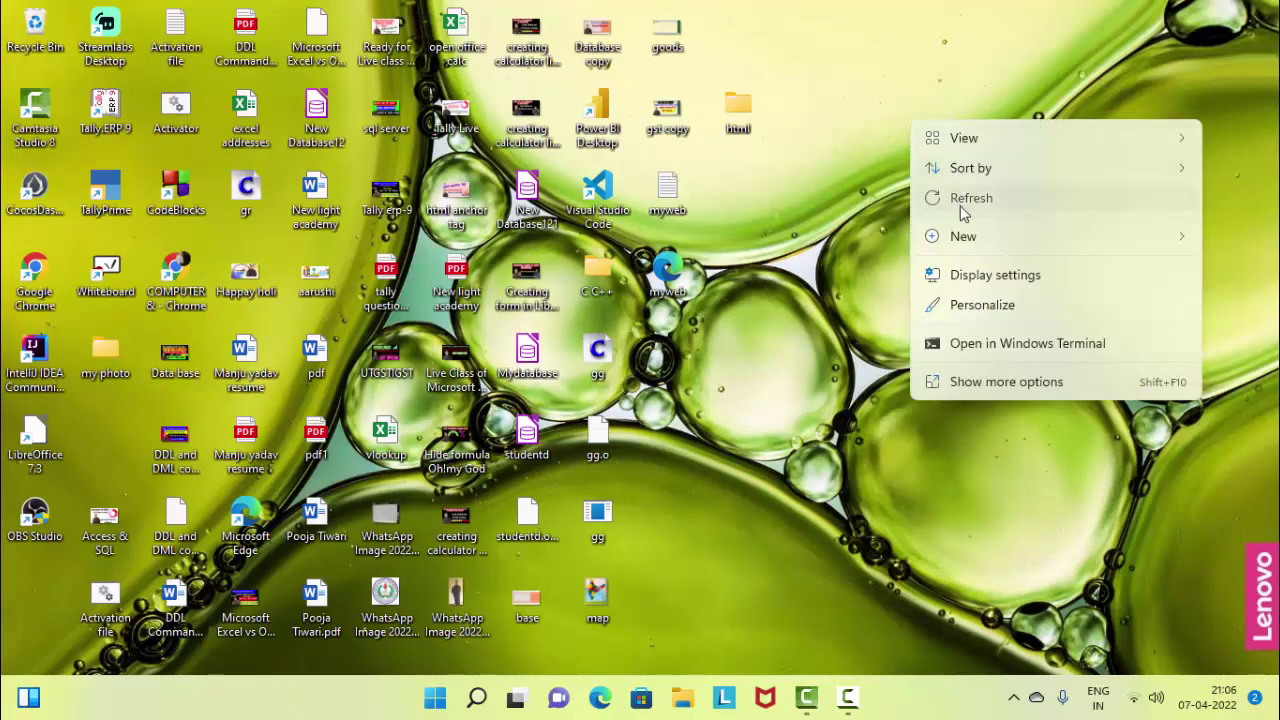
{"action": "left_click", "coordinate": [959, 209]}
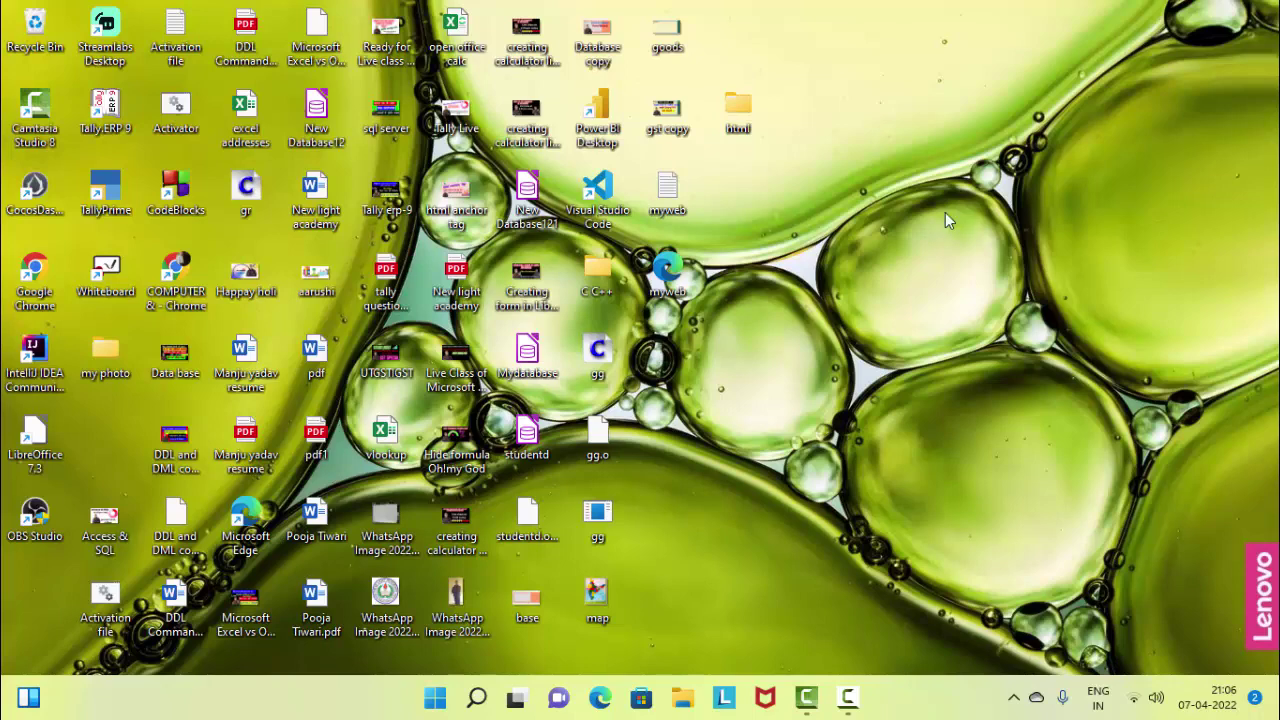
Launch Microsoft Access from a Start search for 'access' and dismiss the product key prompt
{"action": "left_click", "coordinate": [449, 703]}
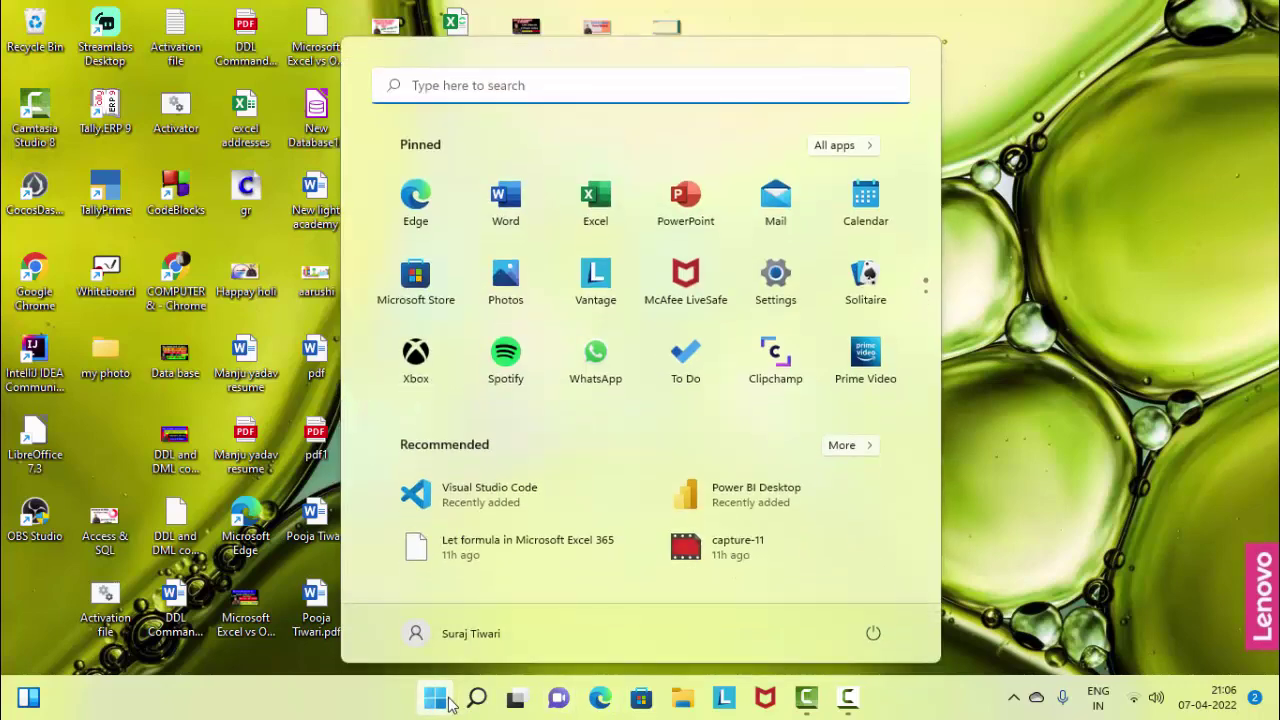
{"action": "type", "text": "access"}
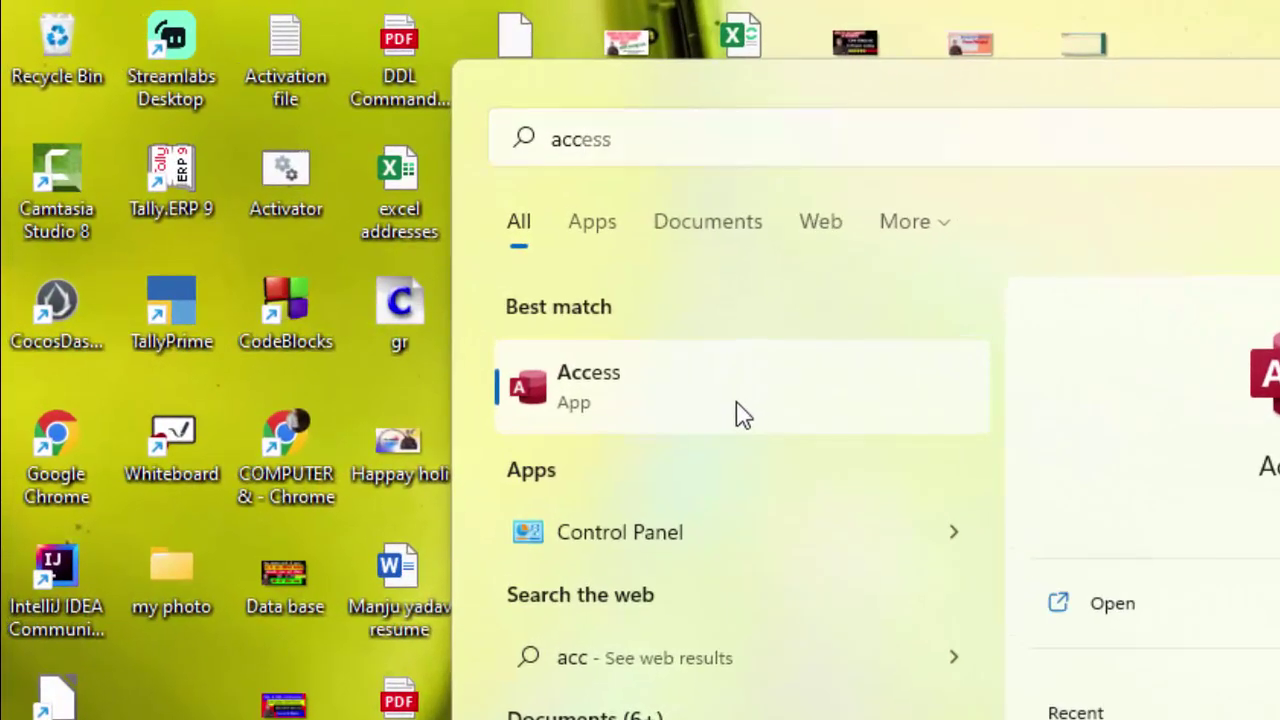
{"action": "left_click", "coordinate": [737, 412]}
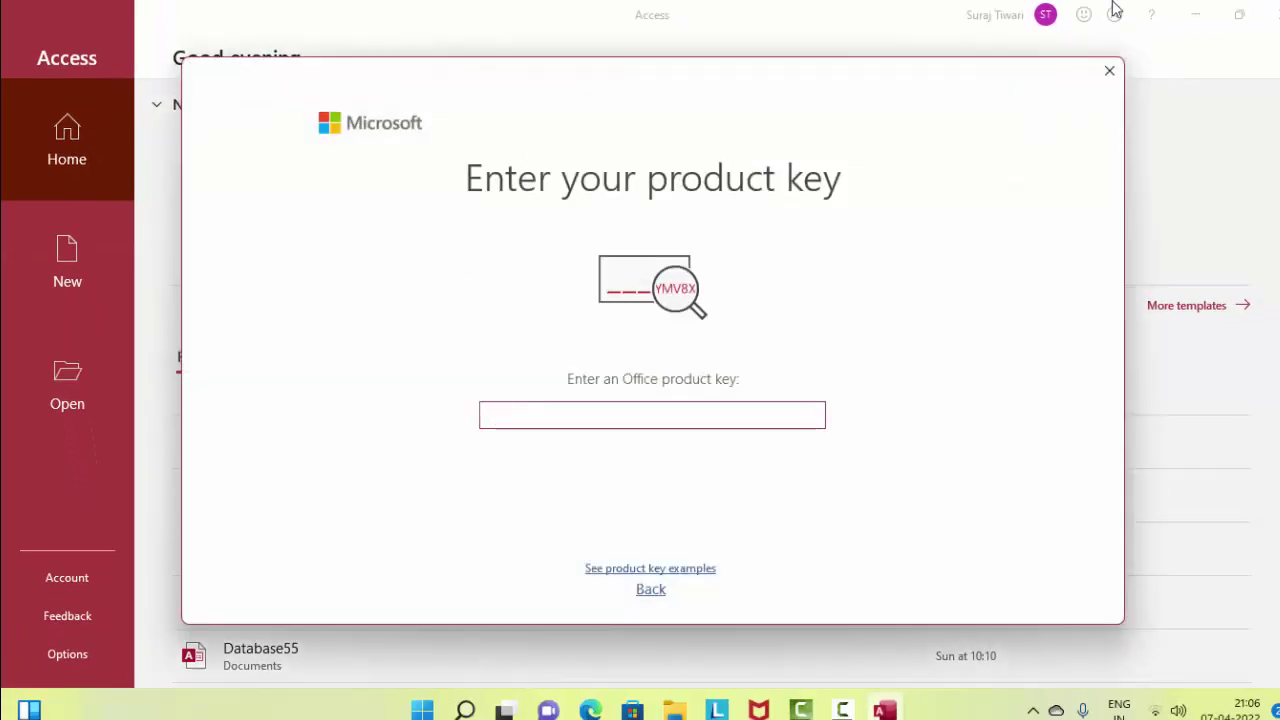
{"action": "left_click", "coordinate": [1109, 71]}
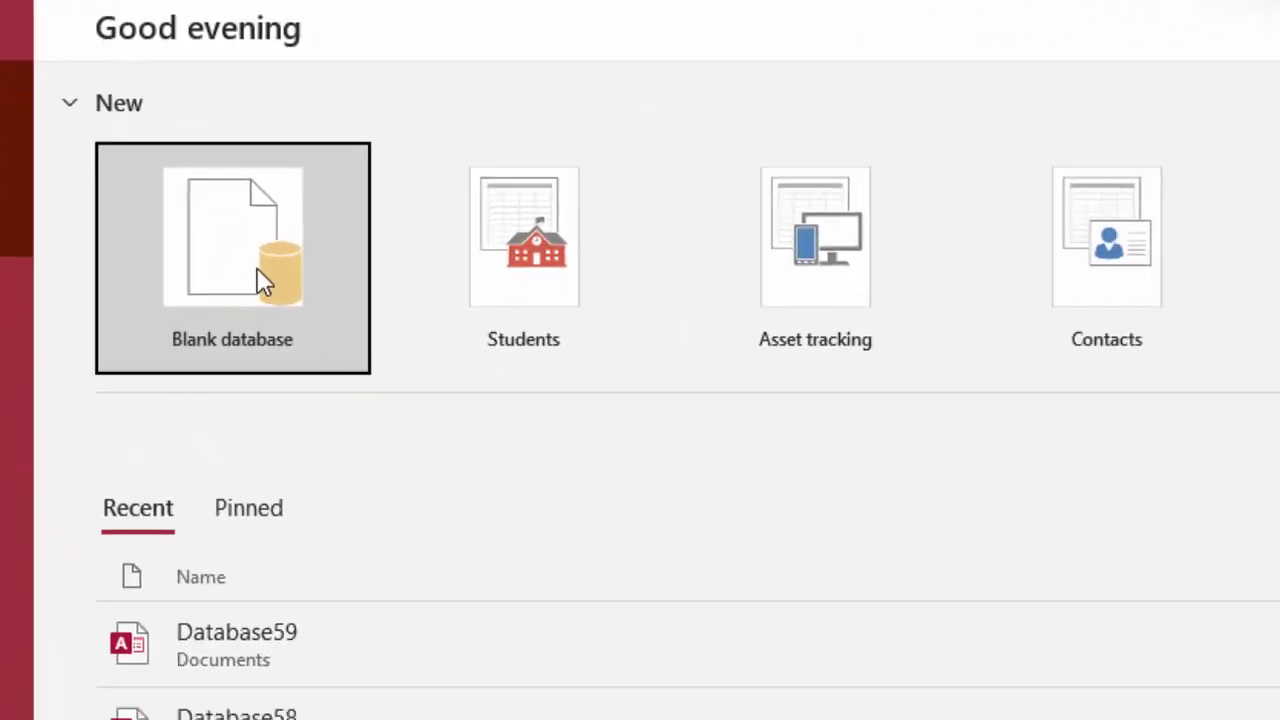
Create a blank database with the proposed name Database60
{"action": "left_click", "coordinate": [523, 396]}
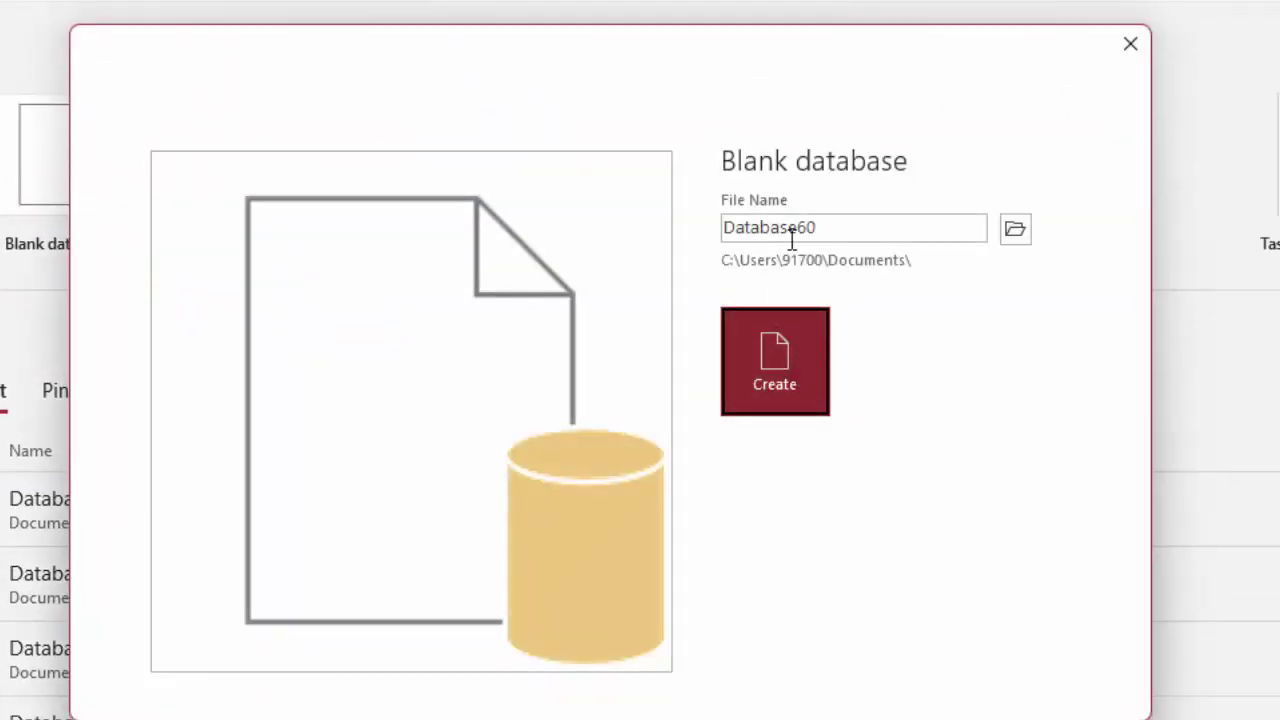
{"action": "double_click", "coordinate": [844, 227]}
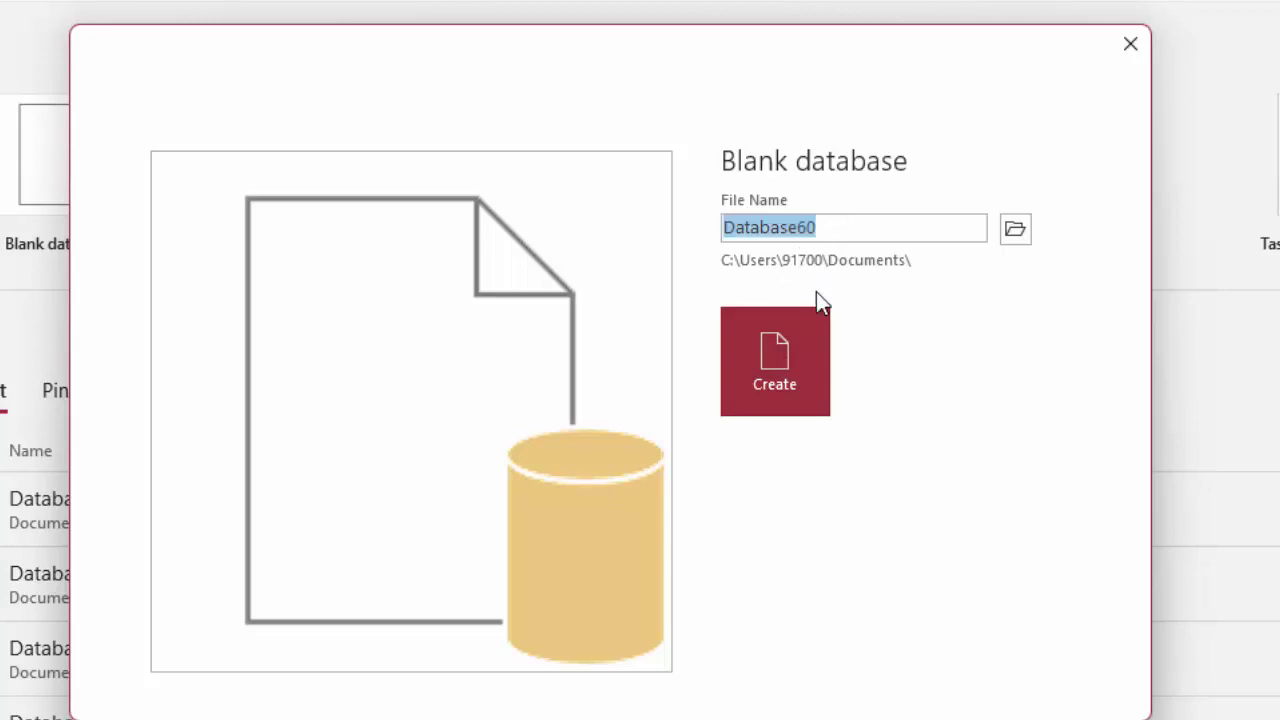
{"action": "left_click", "coordinate": [801, 363]}
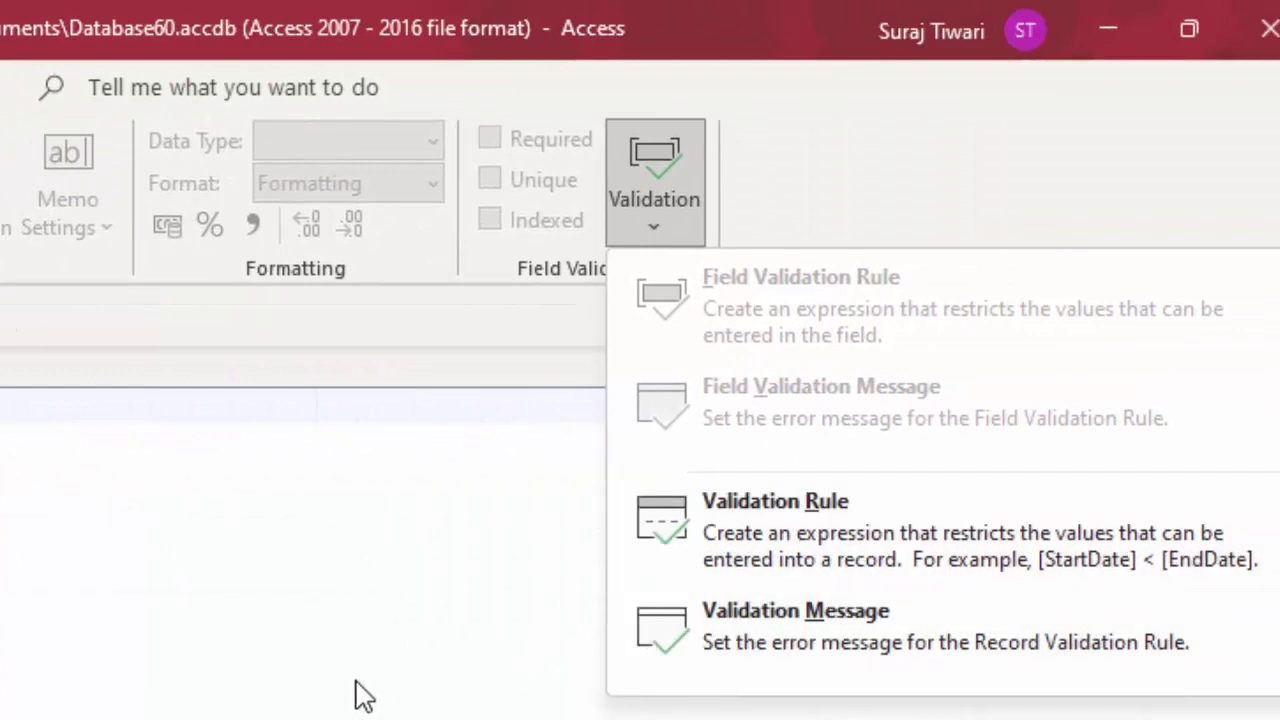
Save the new table under the name Table1
{"action": "key", "text": "ctrl+s"}
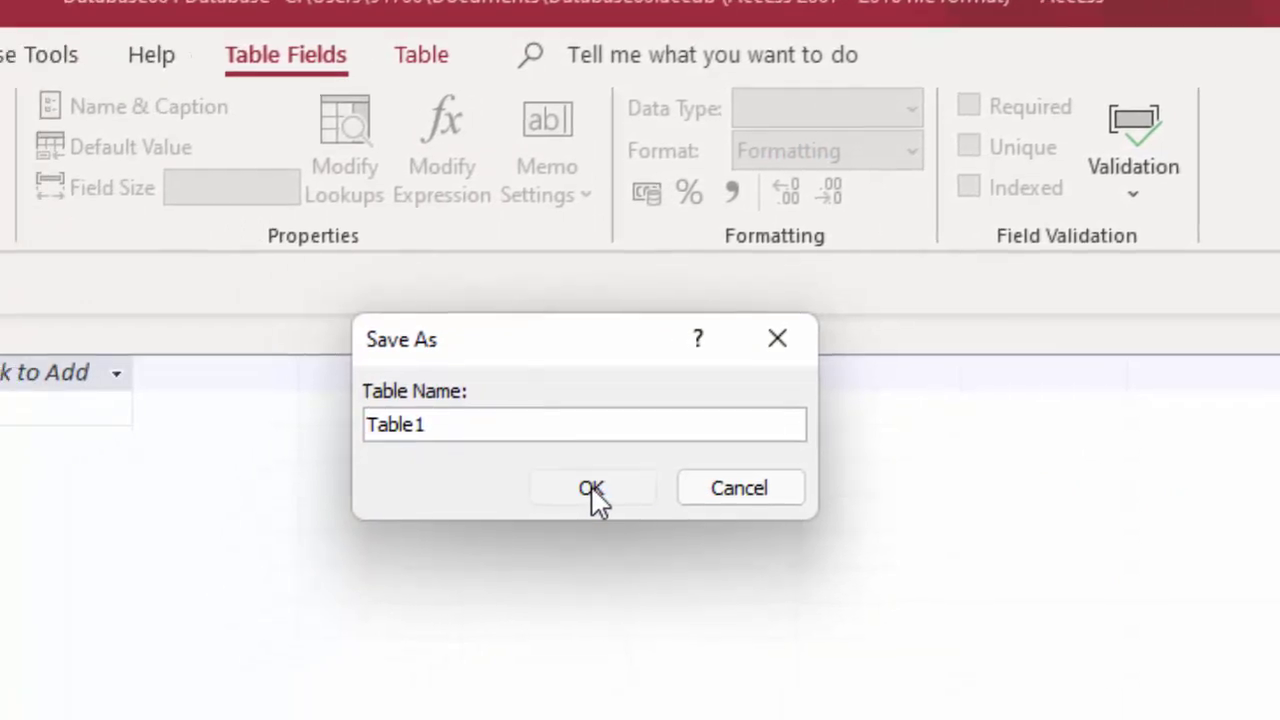
{"action": "left_click", "coordinate": [524, 520]}
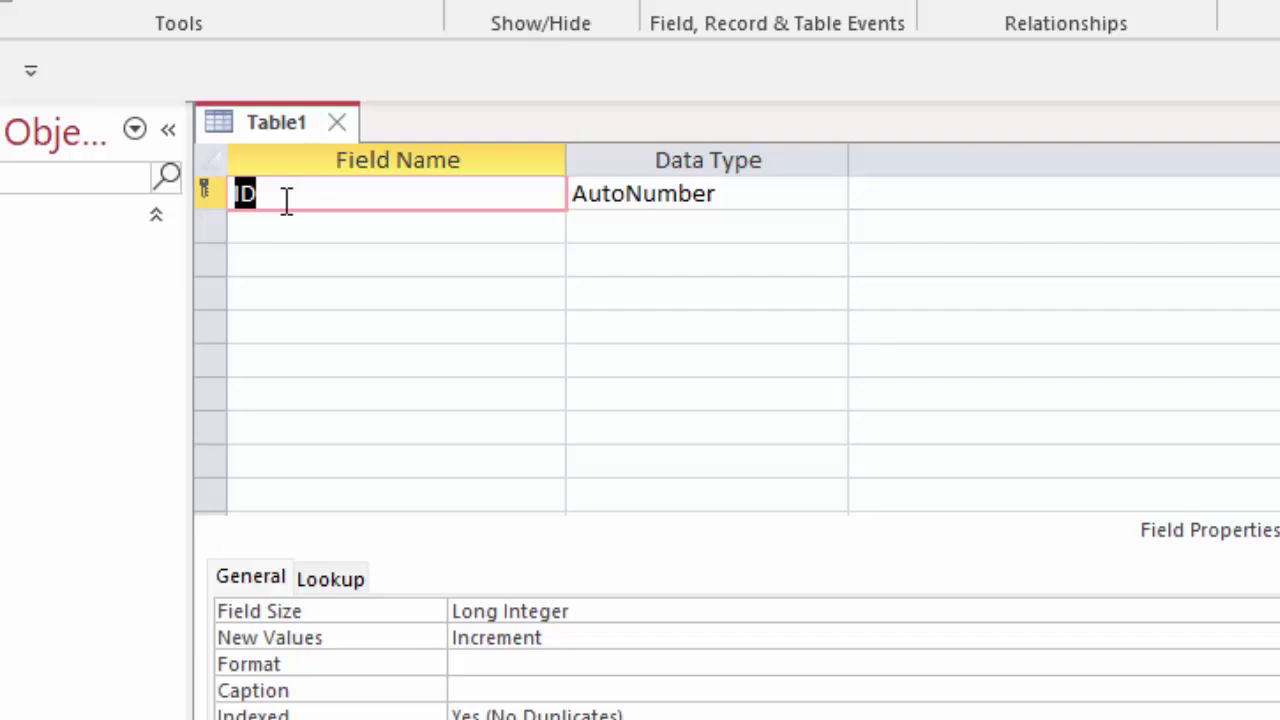
Replace the ID field name with 'Registration number'
{"action": "key", "text": "BackSpace"}
{"action": "type", "text": "Regist"}
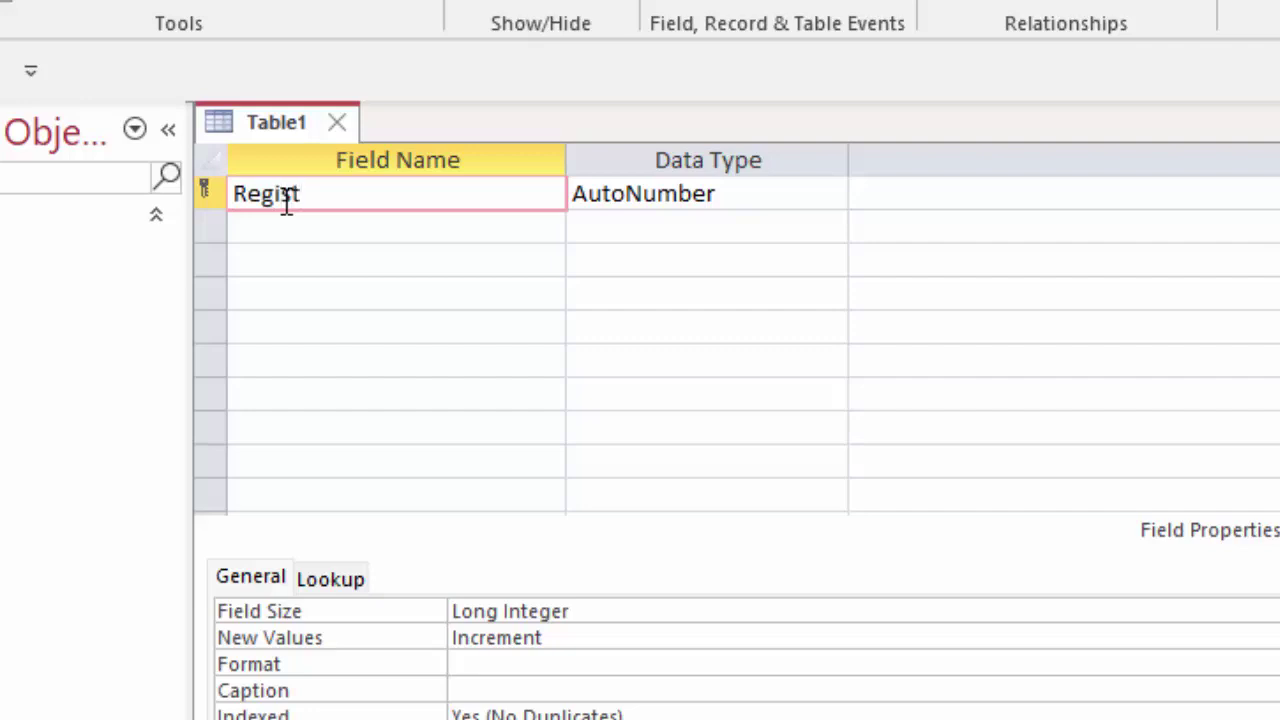
{"action": "type", "text": "ration"}
{"action": "type", "text": " numbe"}
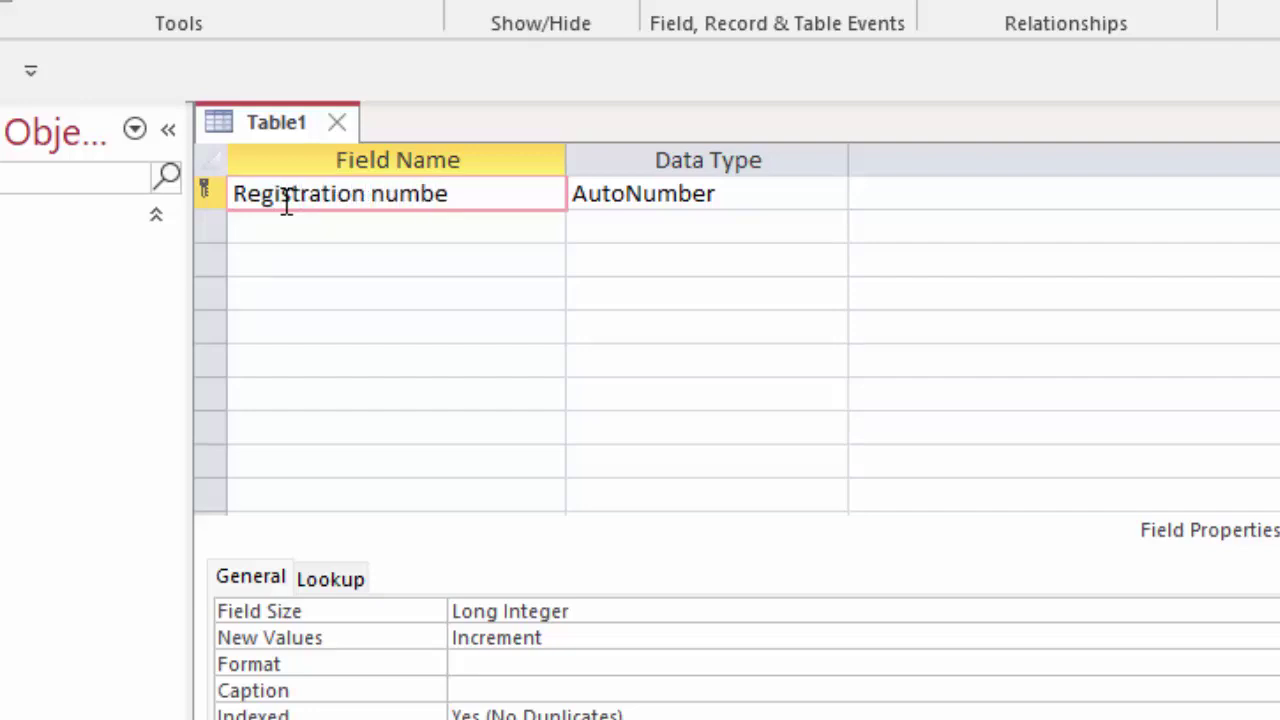
{"action": "type", "text": "r"}
{"action": "left_click", "coordinate": [796, 186]}
Keep Registration number as AutoNumber and add a 'Name of Customer' Short Text field
{"action": "left_click", "coordinate": [830, 195]}
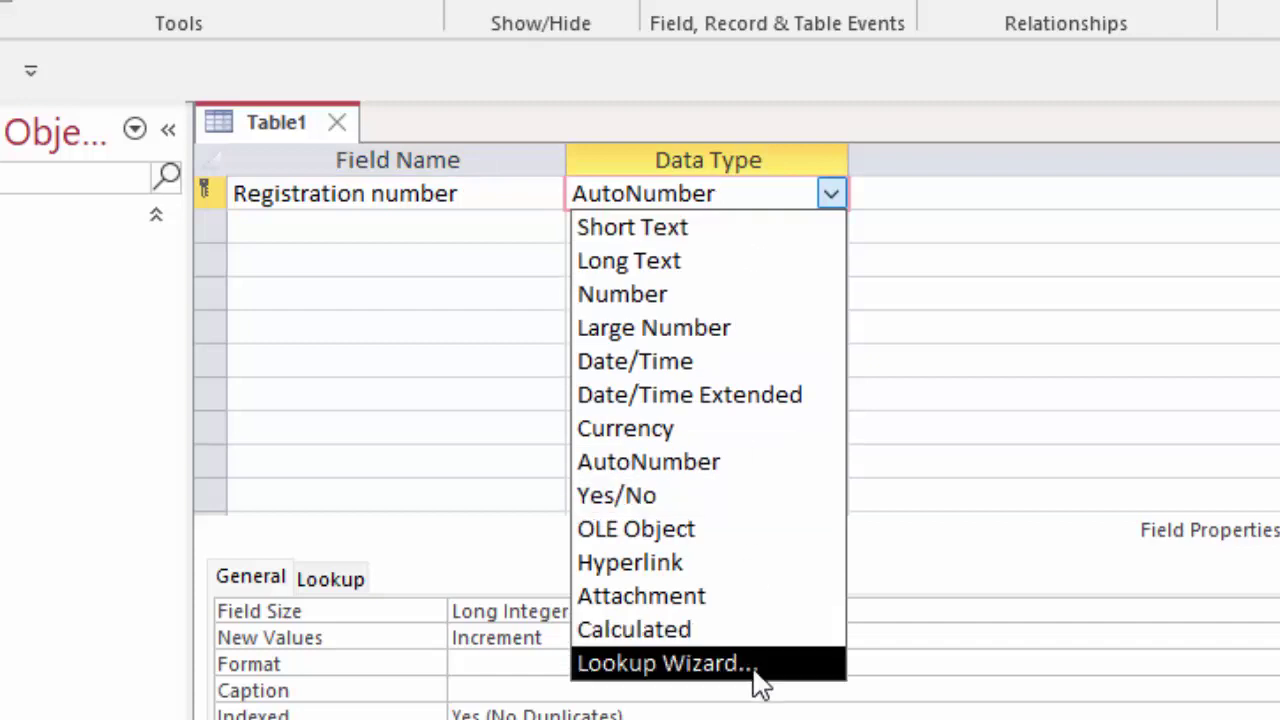
{"action": "left_click", "coordinate": [270, 226]}
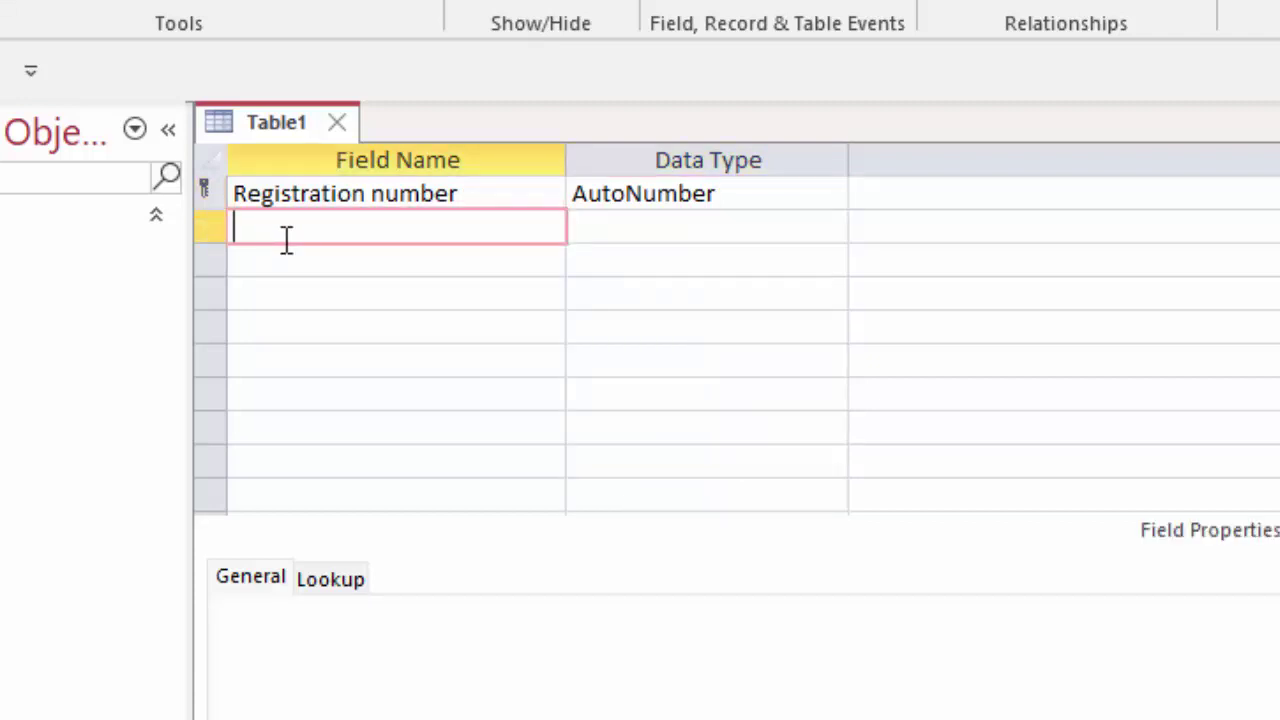
{"action": "type", "text": "Na"}
{"action": "type", "text": "me of"}
{"action": "type", "text": " Cus"}
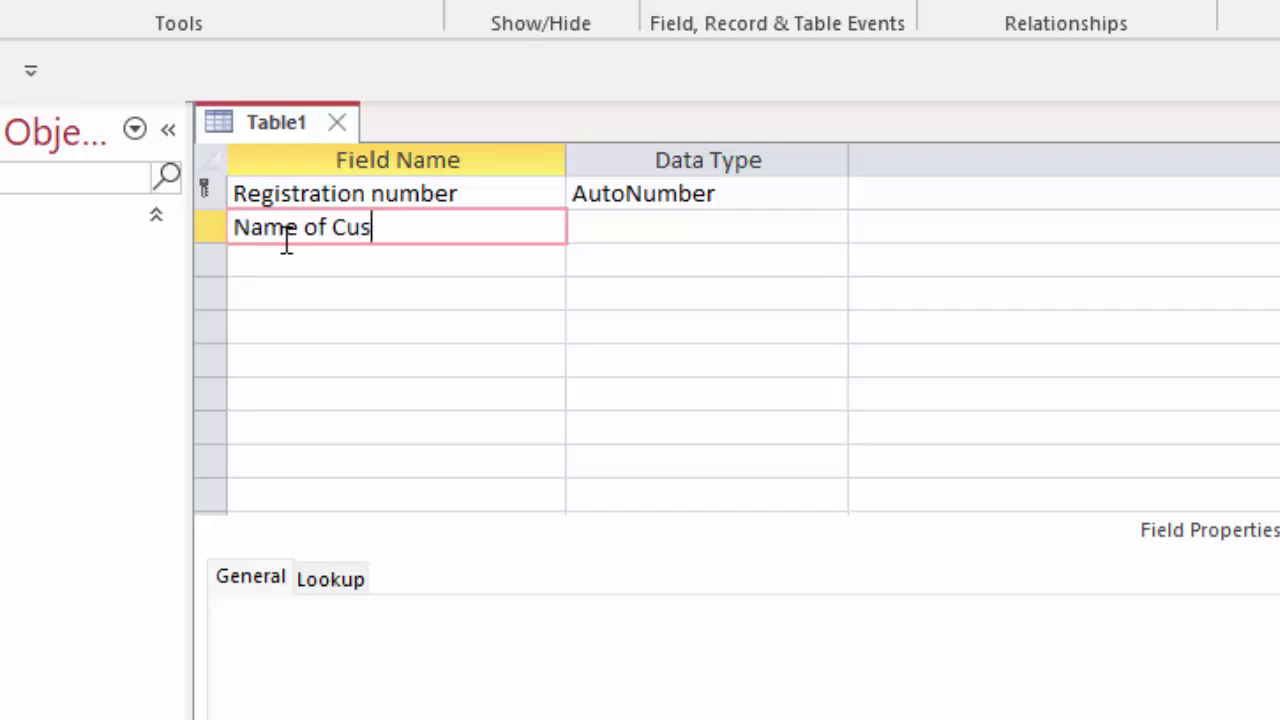
{"action": "type", "text": "tomer"}
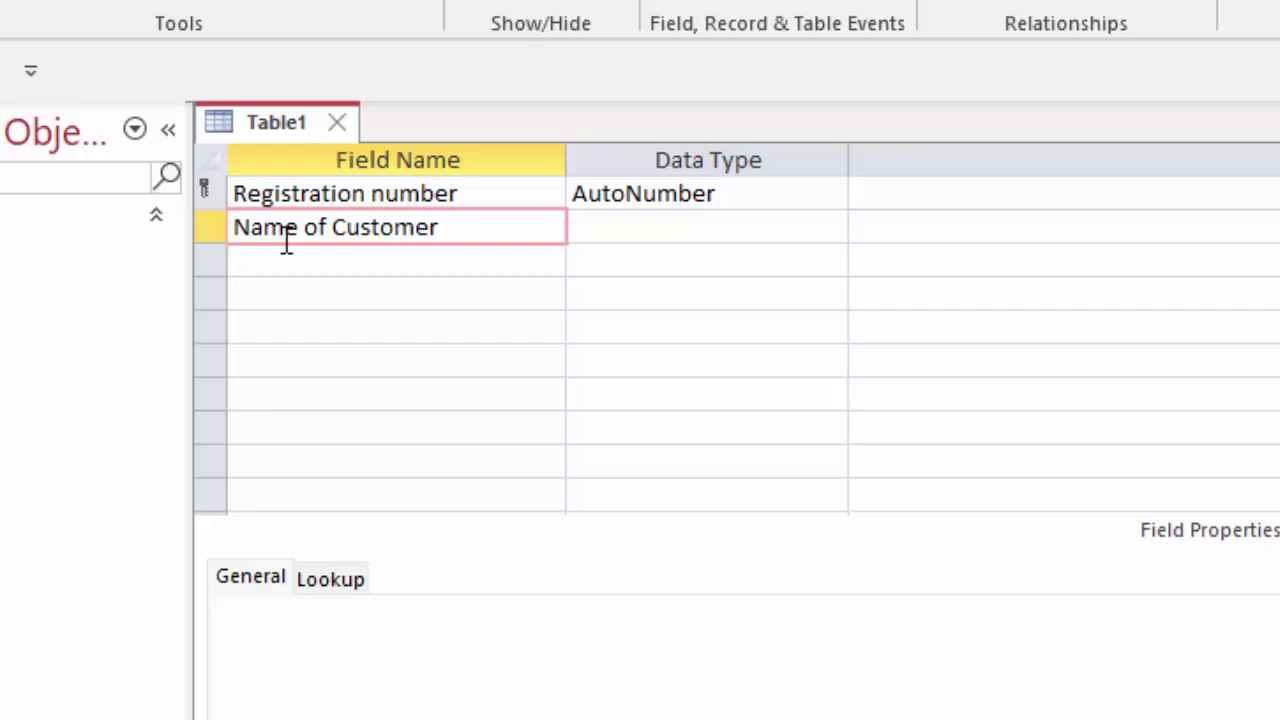
{"action": "key", "text": "Tab"}
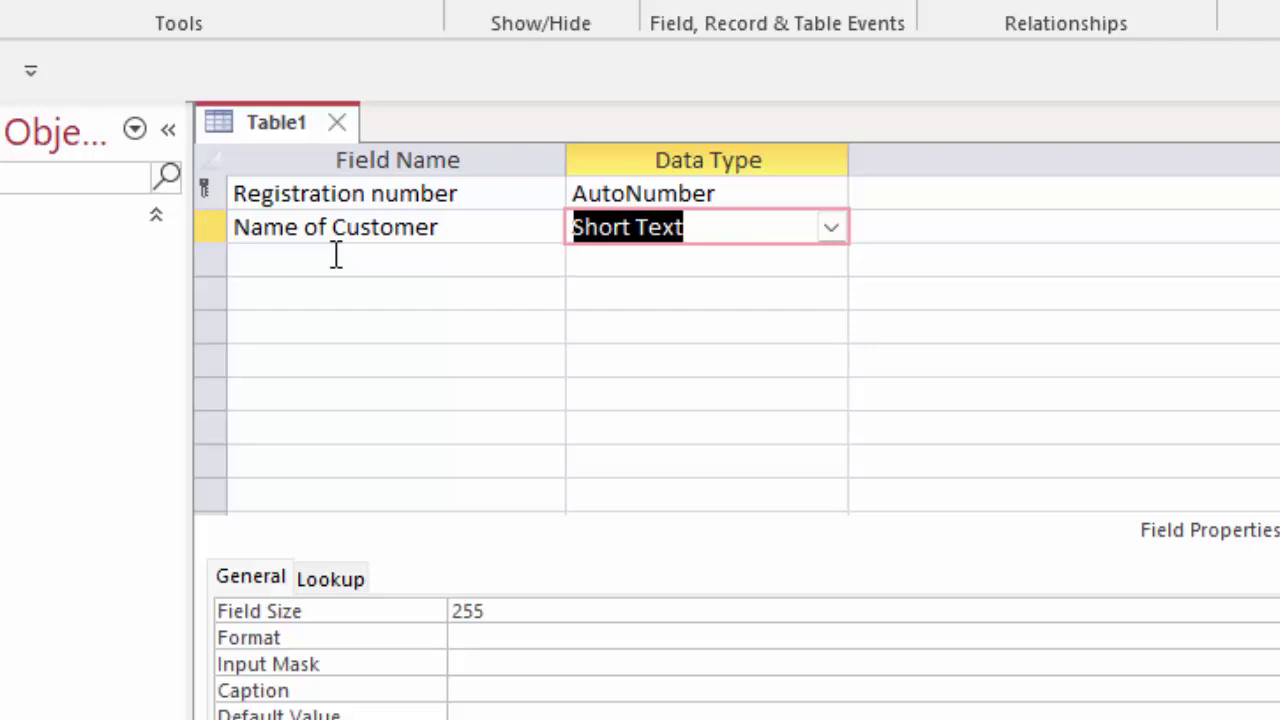
Add a third field 'Roll number' with data type Short Text
{"action": "left_click", "coordinate": [336, 258]}
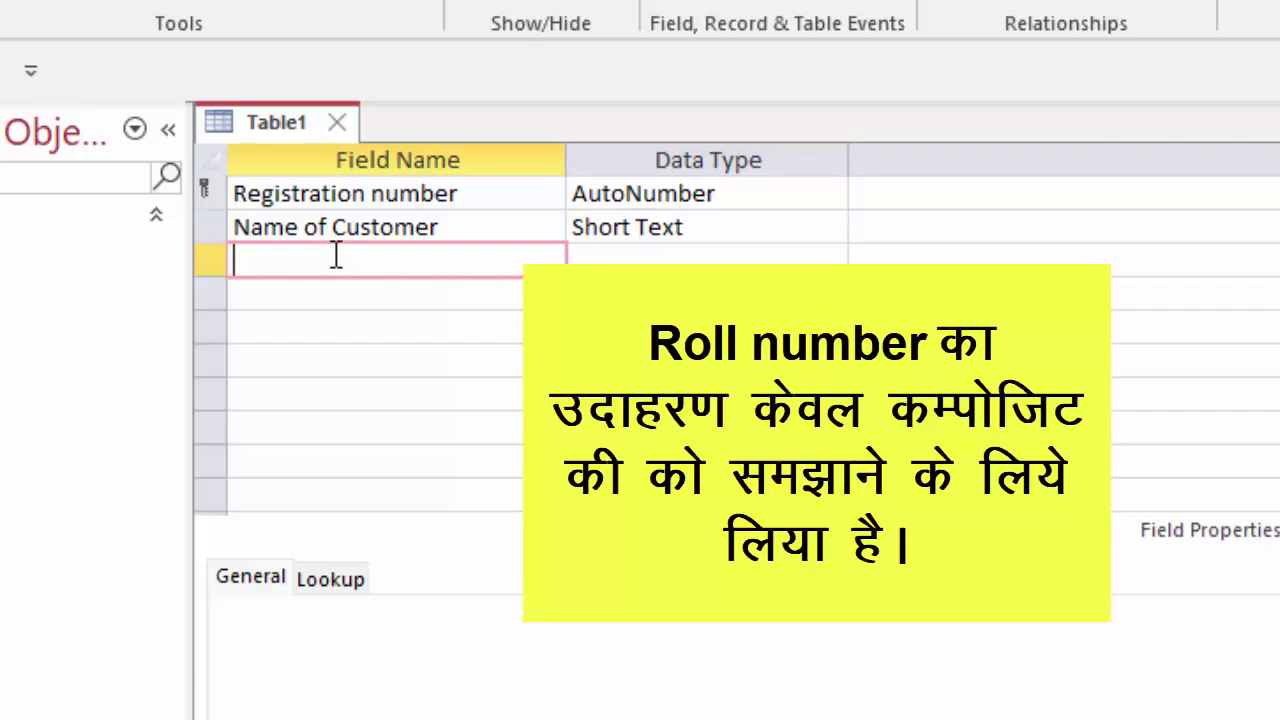
{"action": "type", "text": "R"}
{"action": "type", "text": "oll num"}
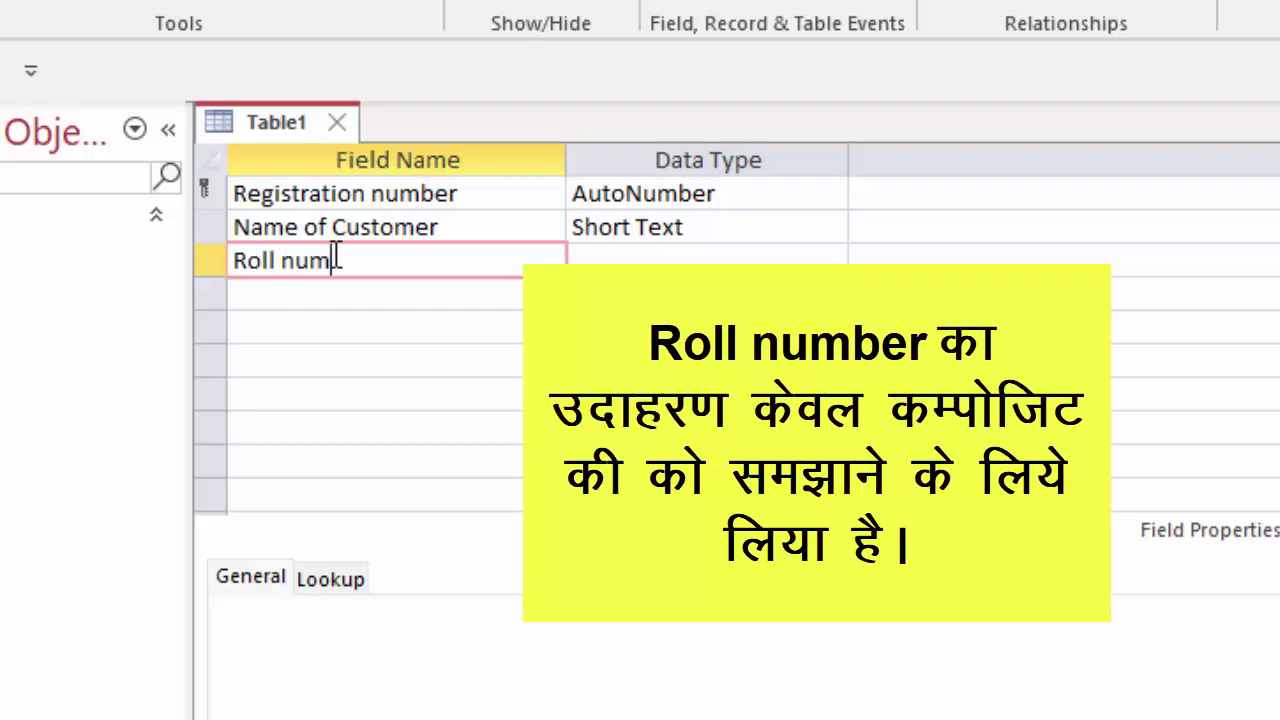
{"action": "type", "text": "ber"}
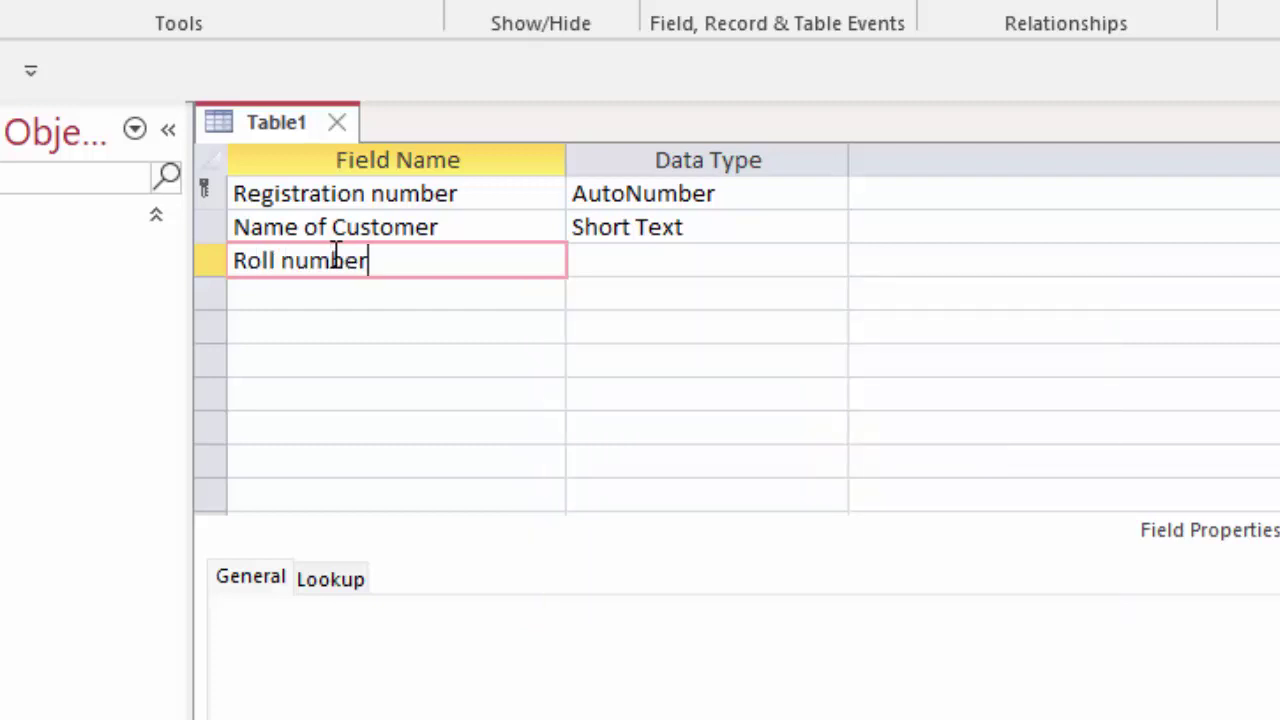
{"action": "key", "text": "Tab"}
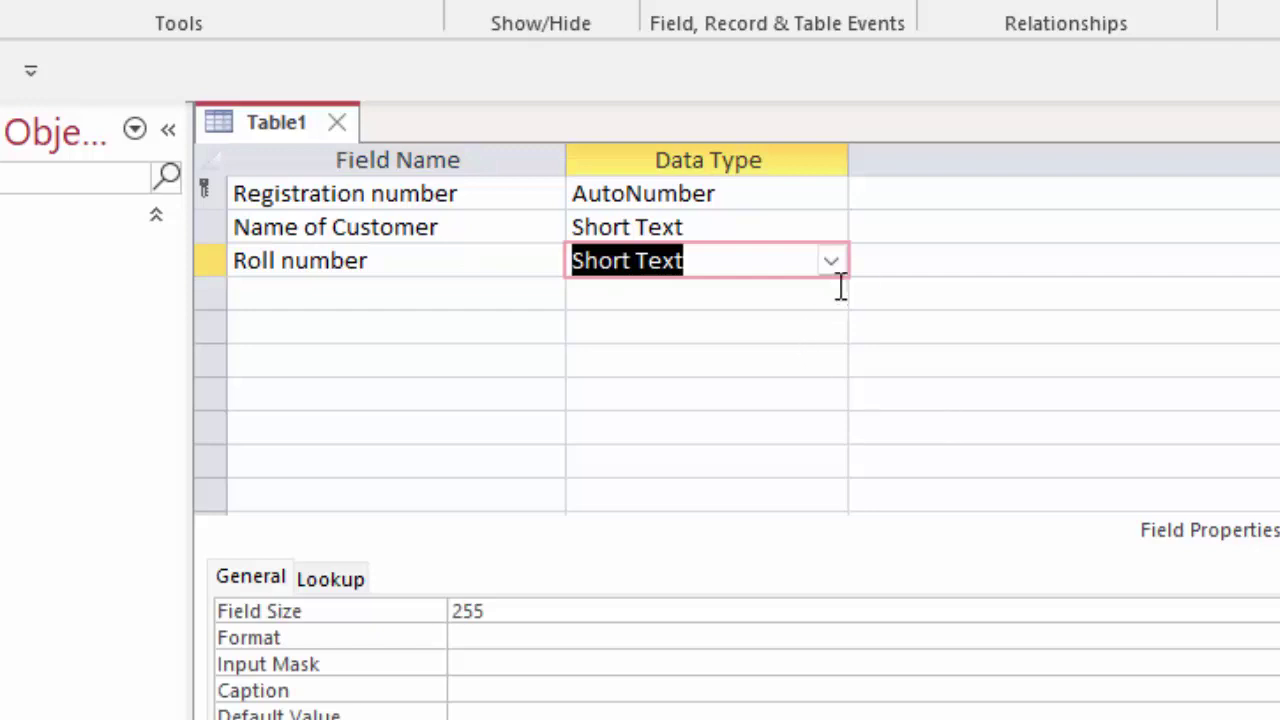
{"action": "left_click", "coordinate": [836, 268]}
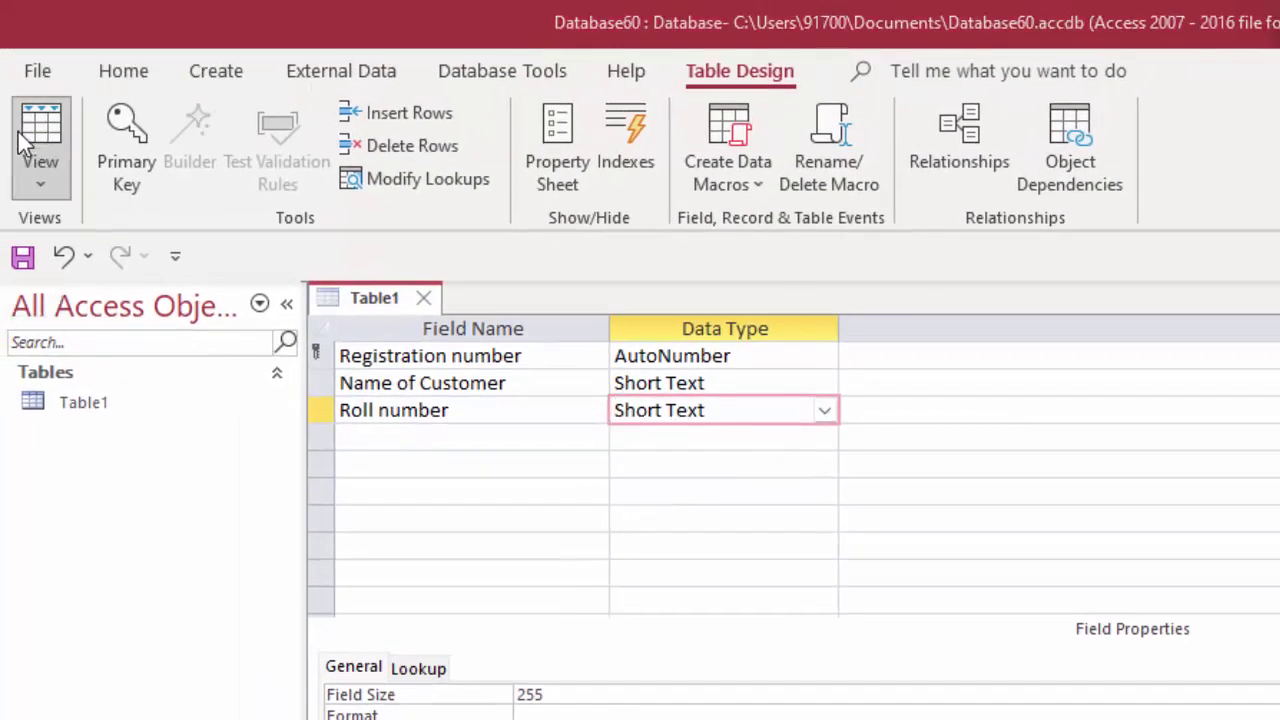
Save Table1 into Datasheet View and widen the Roll number, Registration number and Name of Customer columns
{"action": "left_click", "coordinate": [30, 140]}
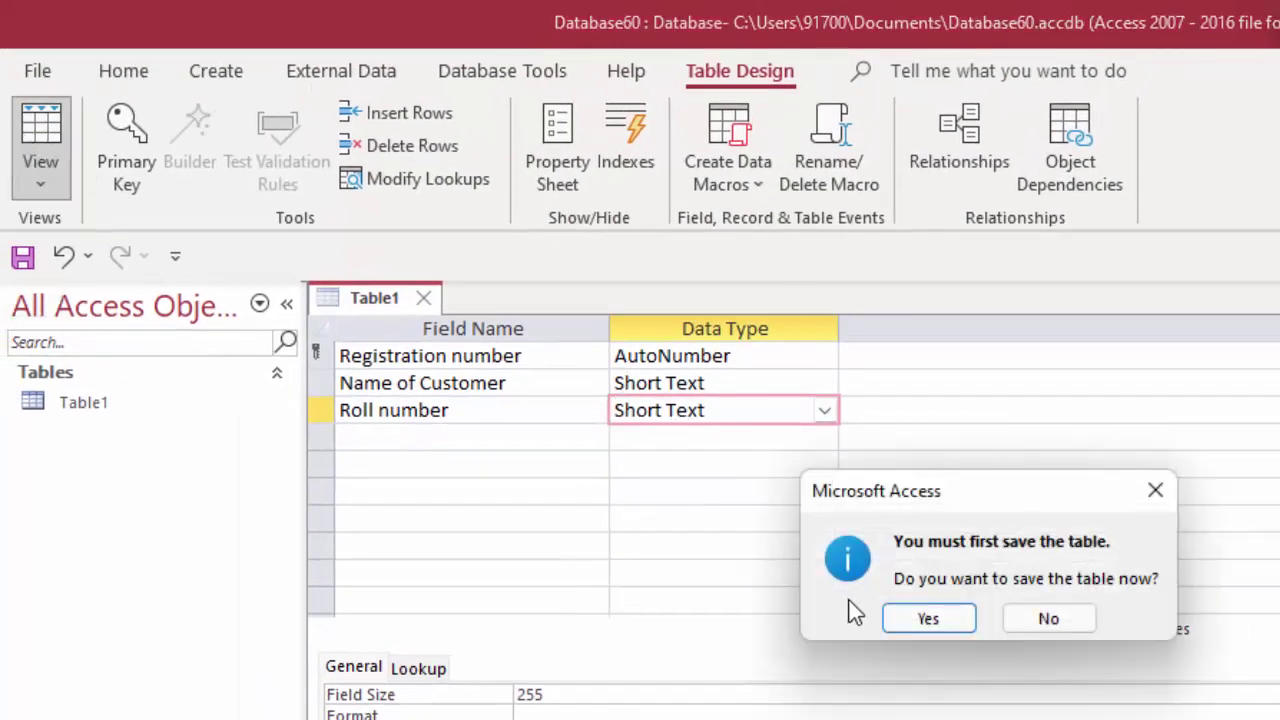
{"action": "left_click", "coordinate": [928, 619]}
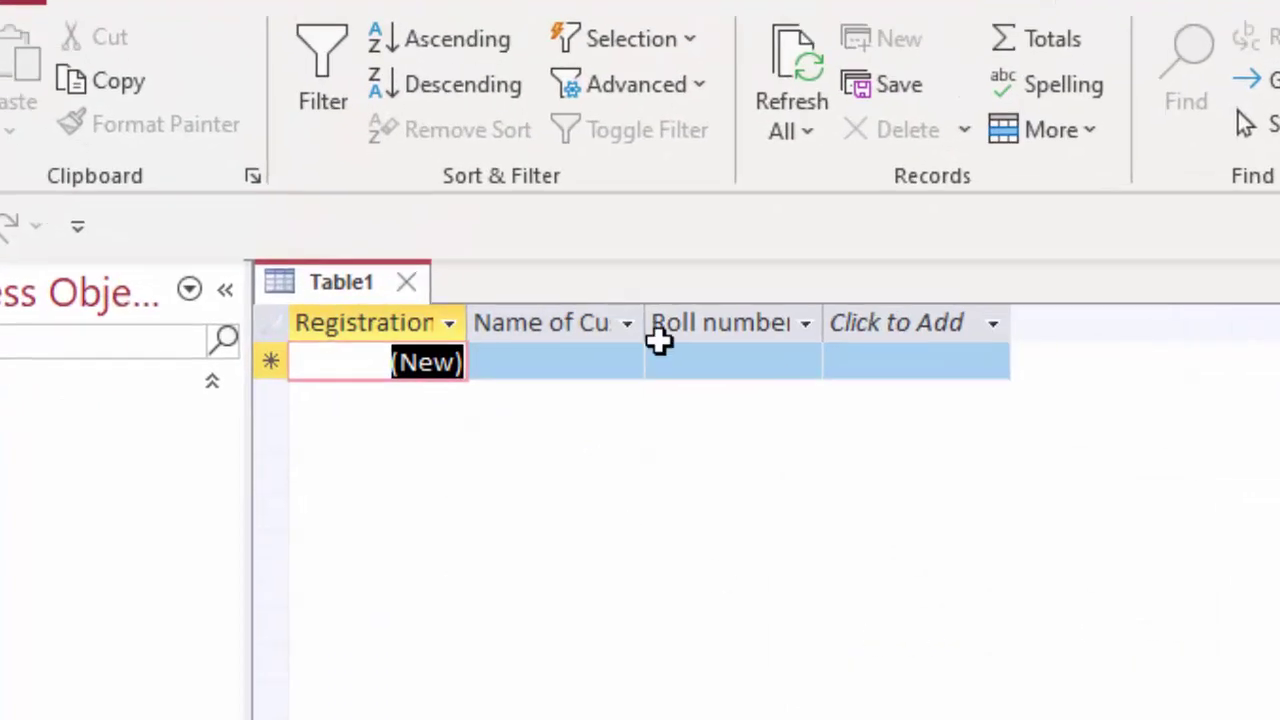
{"action": "left_click_drag", "start_coordinate": [714, 330], "coordinate": [800, 430]}
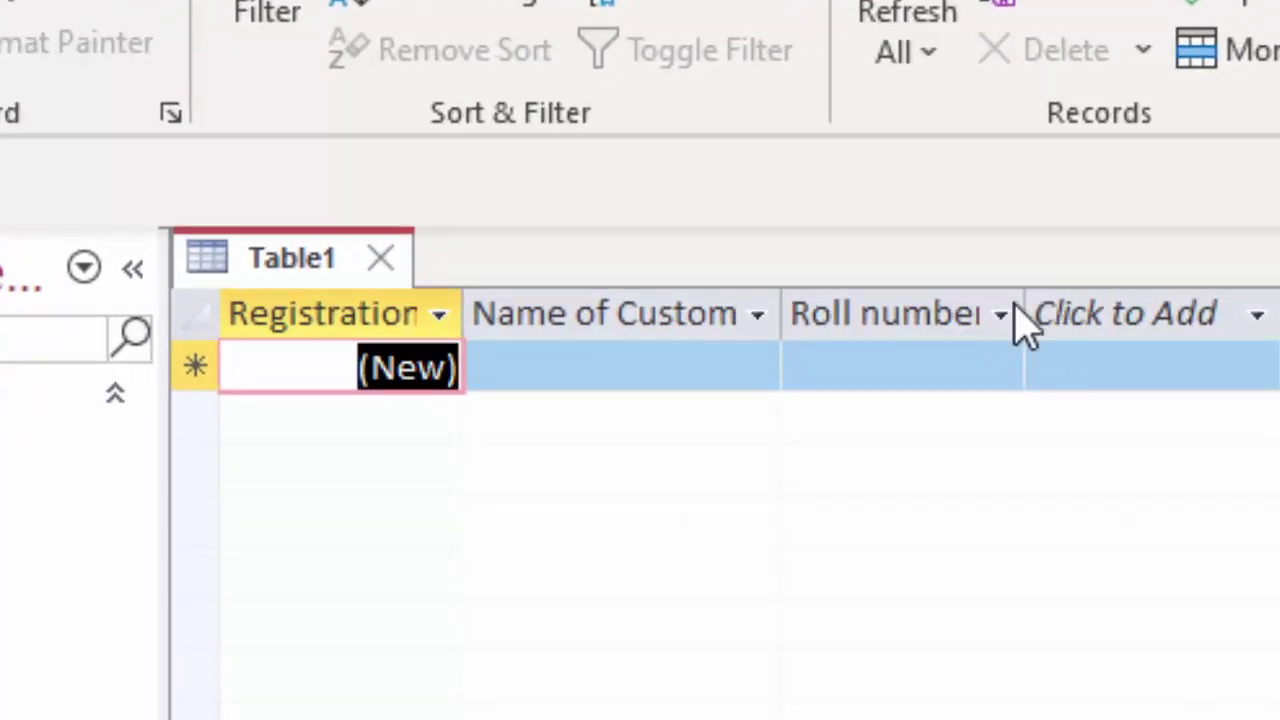
{"action": "left_click_drag", "start_coordinate": [1024, 312], "coordinate": [1105, 433]}
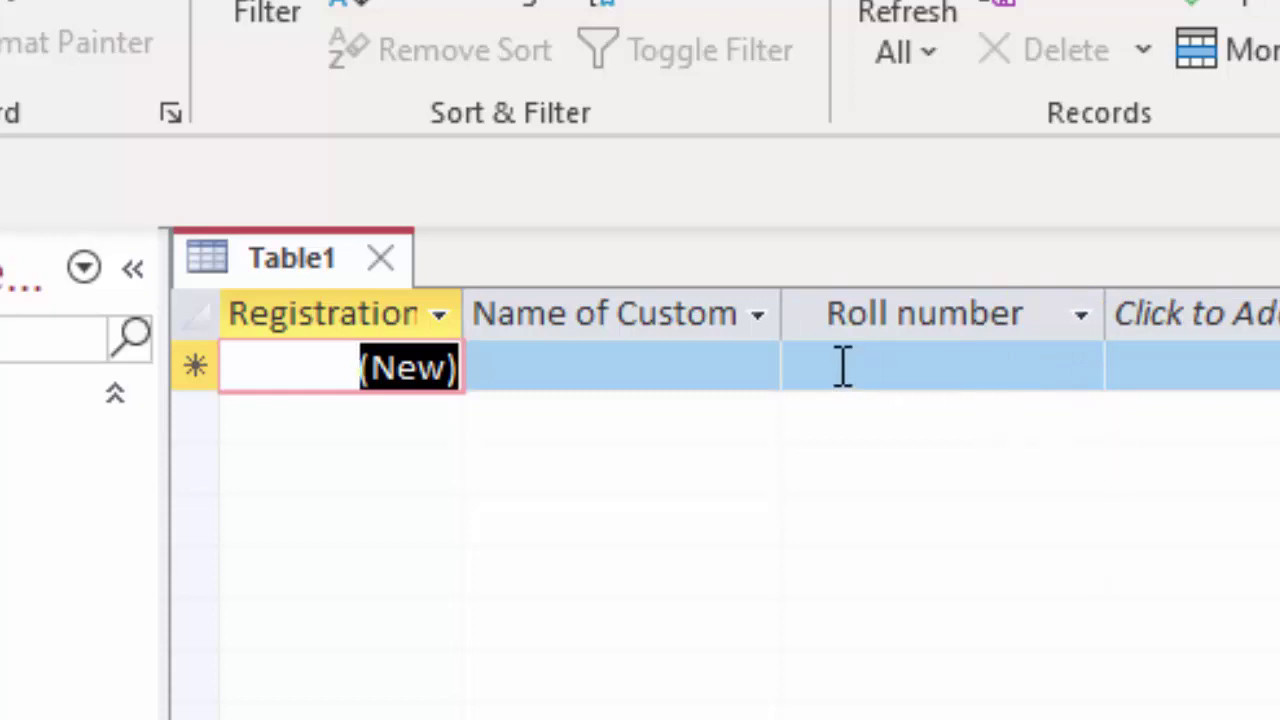
{"action": "mouse_move", "coordinate": [464, 312]}
{"action": "left_mouse_down"}
{"action": "mouse_move", "coordinate": [522, 348]}
{"action": "mouse_move", "coordinate": [594, 430]}
{"action": "left_mouse_up"}
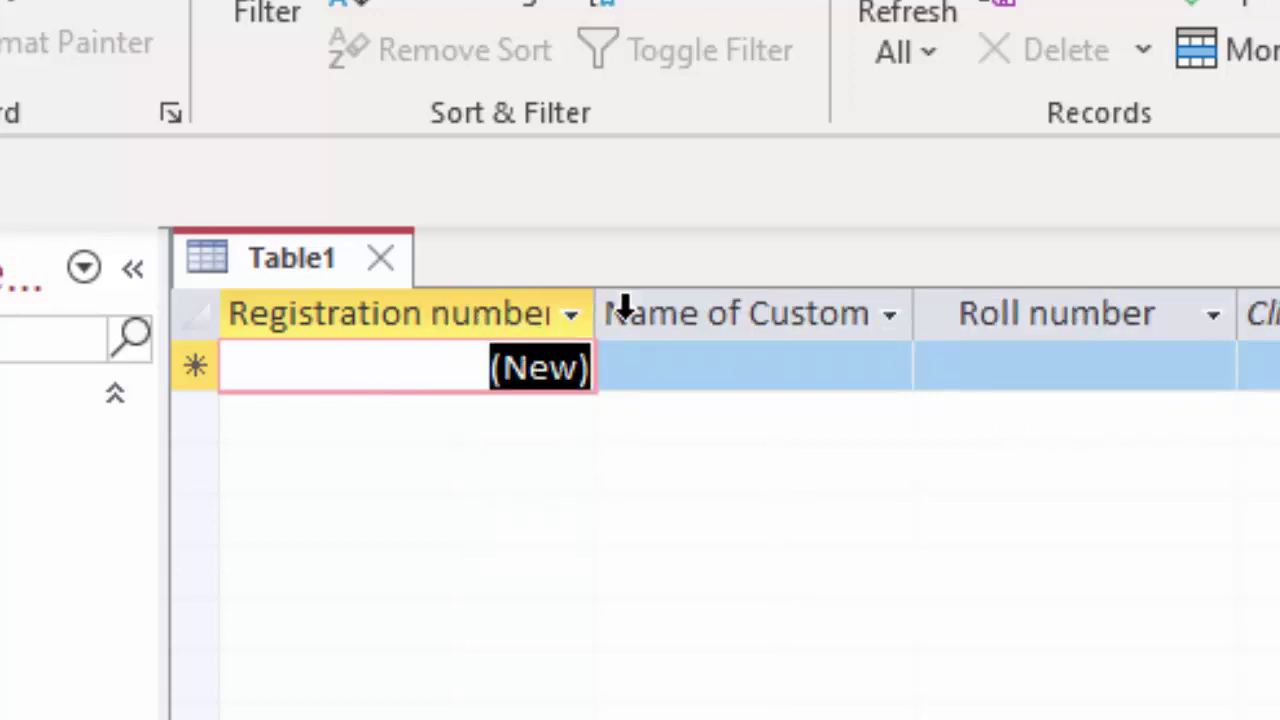
{"action": "left_click_drag", "start_coordinate": [597, 312], "coordinate": [670, 386]}
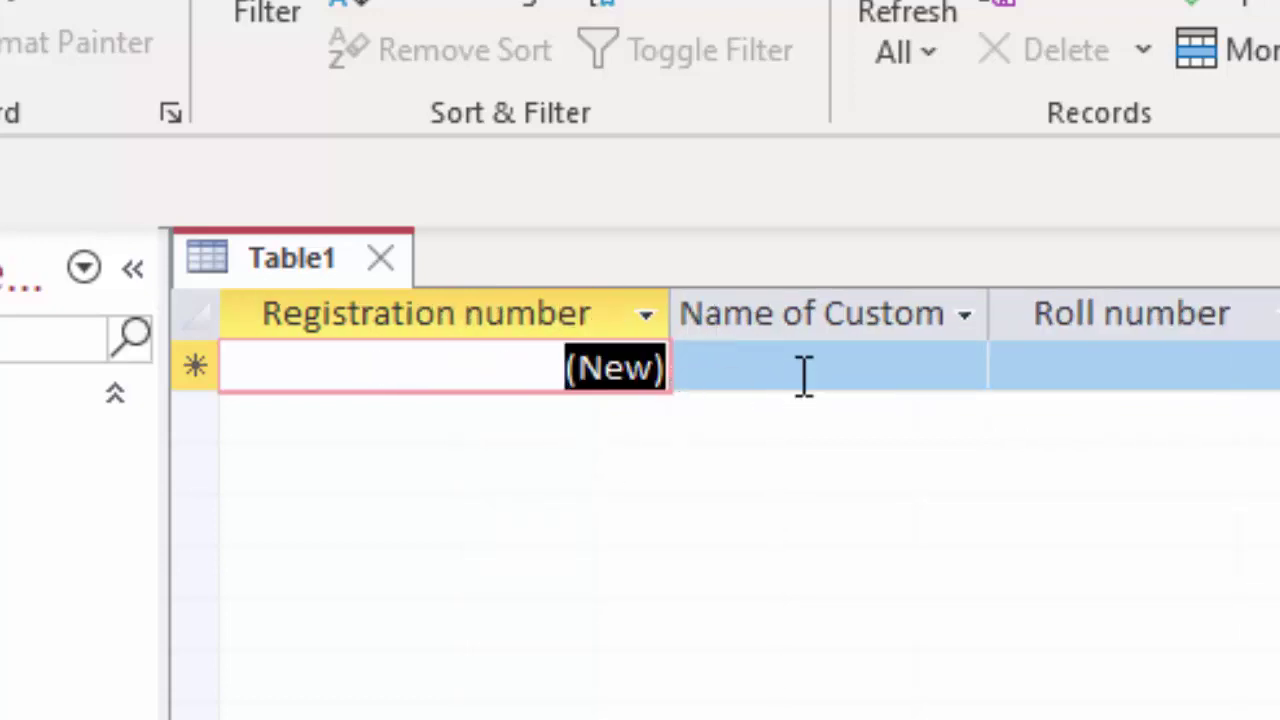
{"action": "left_click_drag", "start_coordinate": [990, 312], "coordinate": [1100, 423]}
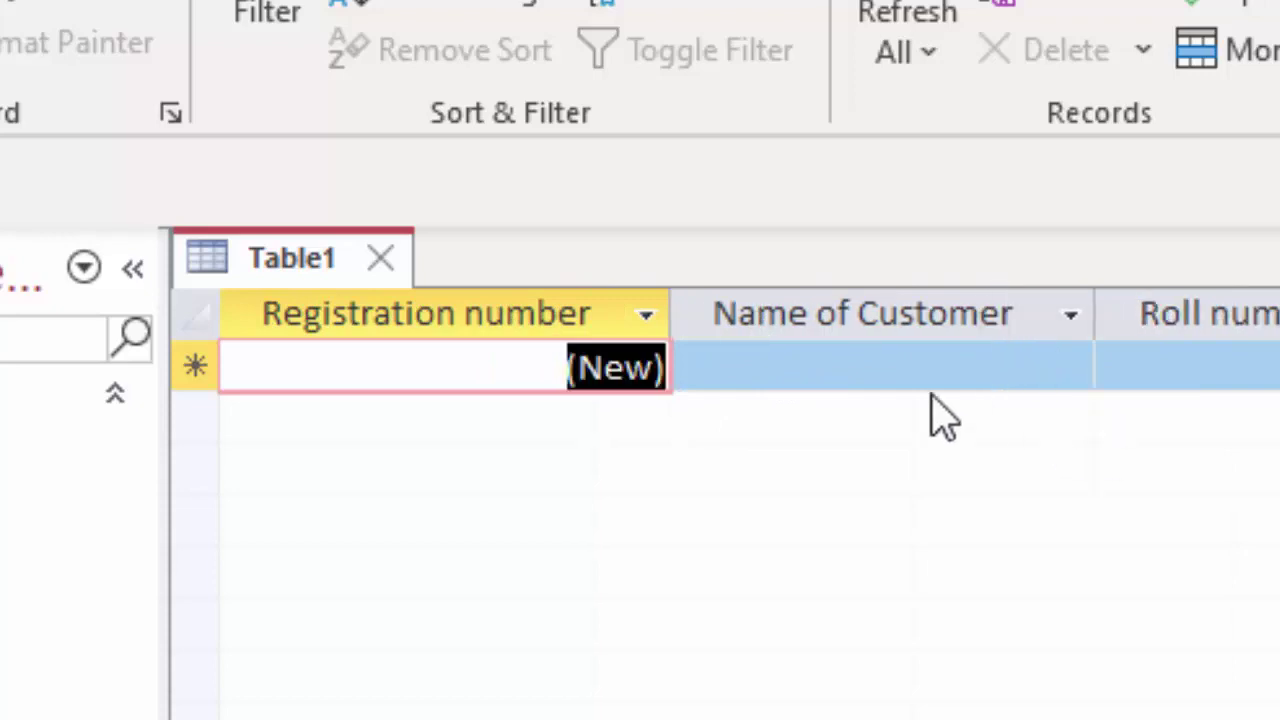
Enter two customer records with roll numbers 1 and 2
{"action": "left_click", "coordinate": [897, 366]}
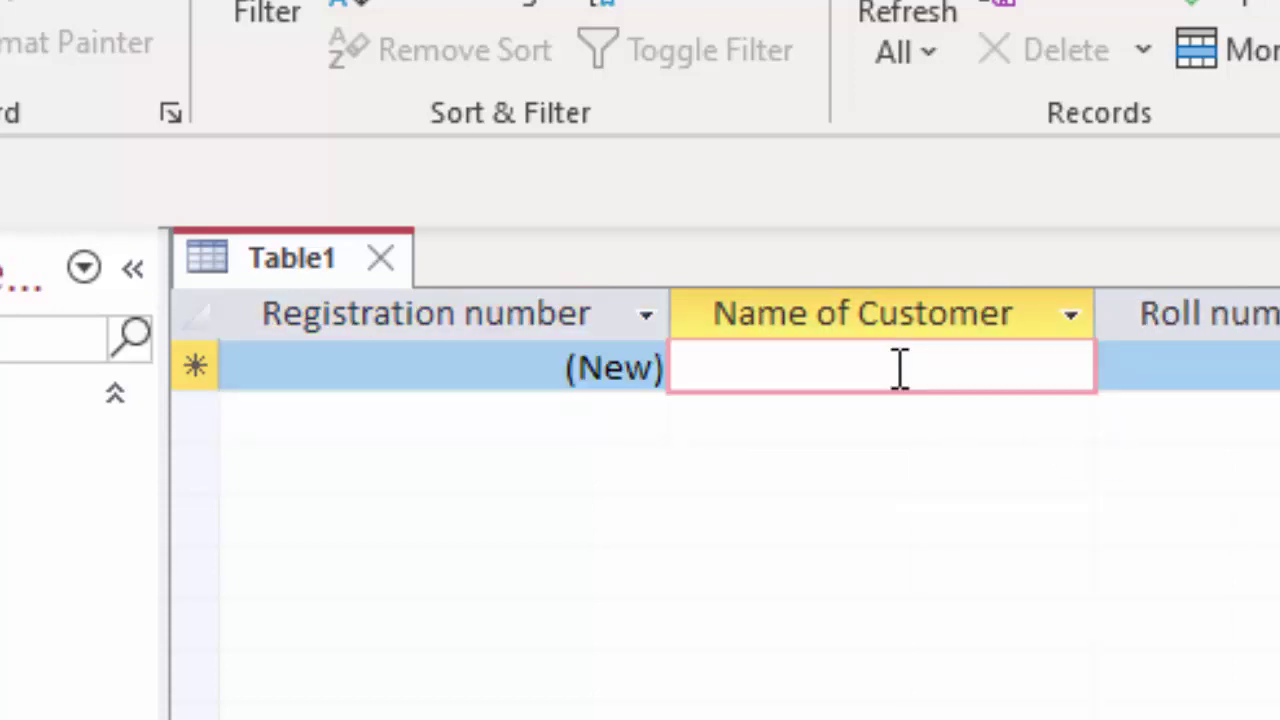
{"action": "type", "text": "Ram"}
{"action": "key", "text": "Tab"}
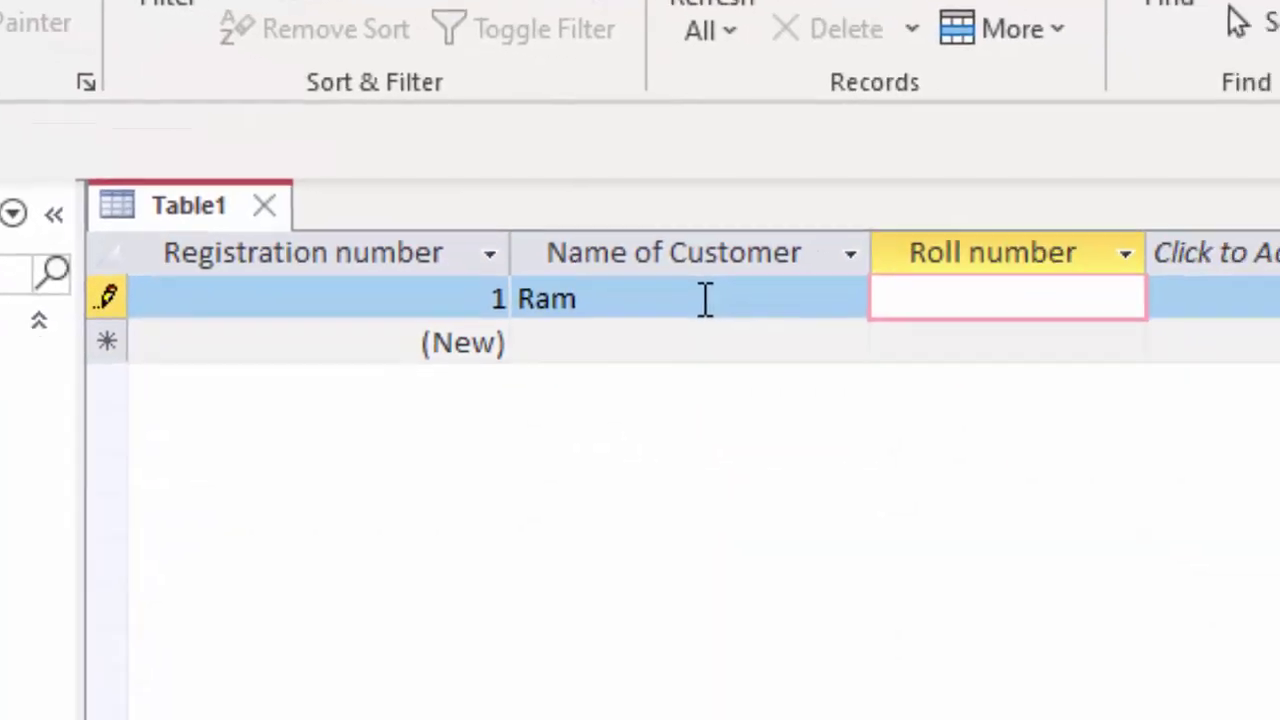
{"action": "type", "text": "1"}
{"action": "key", "text": "Tab"}
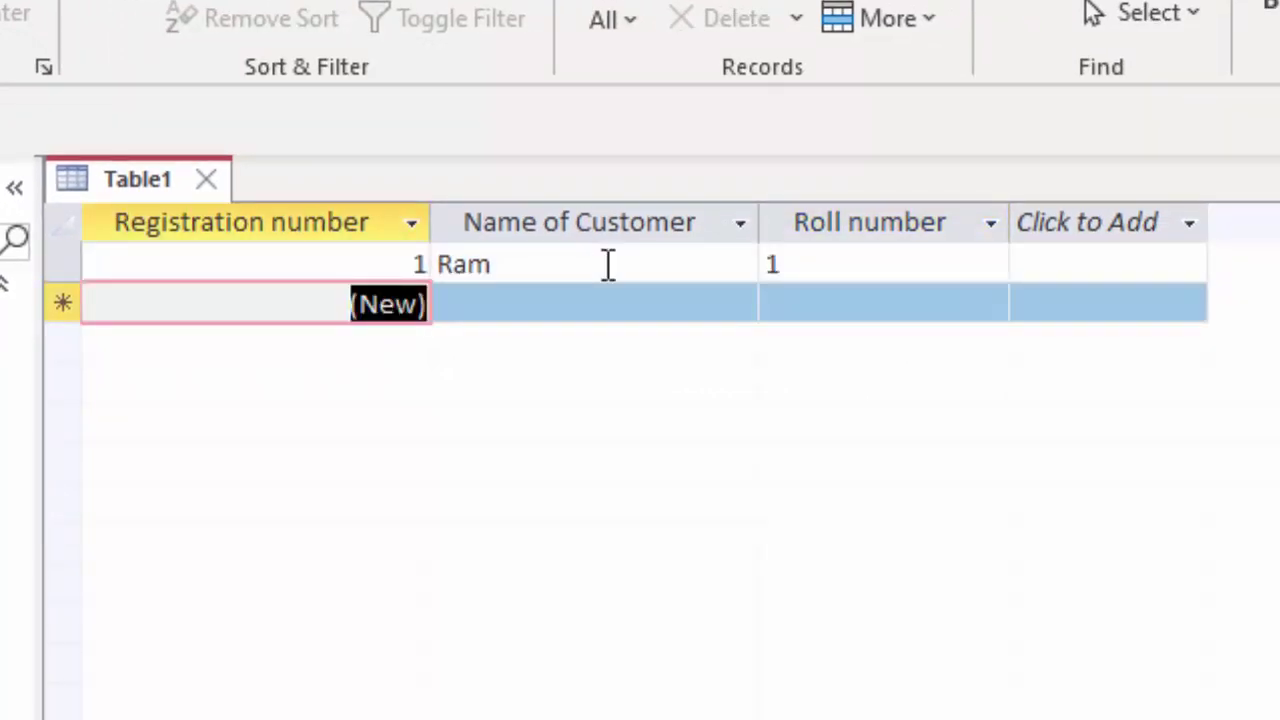
{"action": "key", "text": "Tab"}
{"action": "type", "text": "S"}
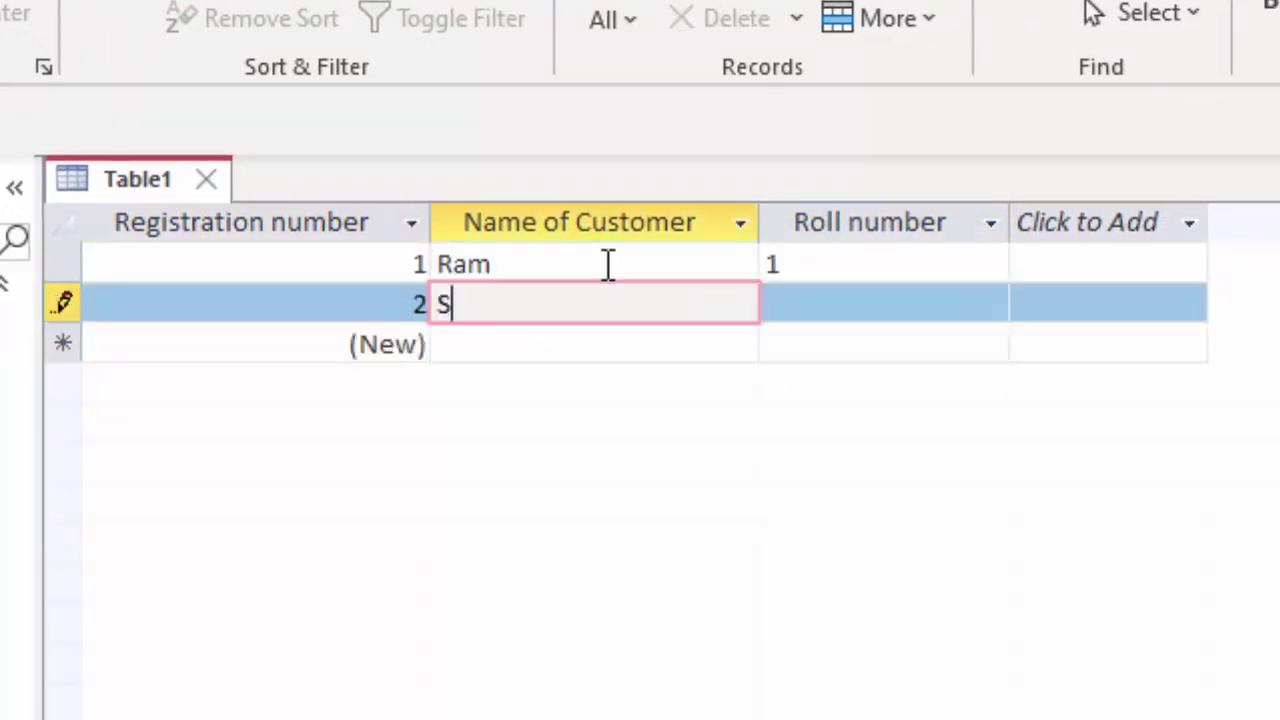
{"action": "type", "text": "hyam"}
{"action": "key", "text": "Tab"}
{"action": "type", "text": "2"}
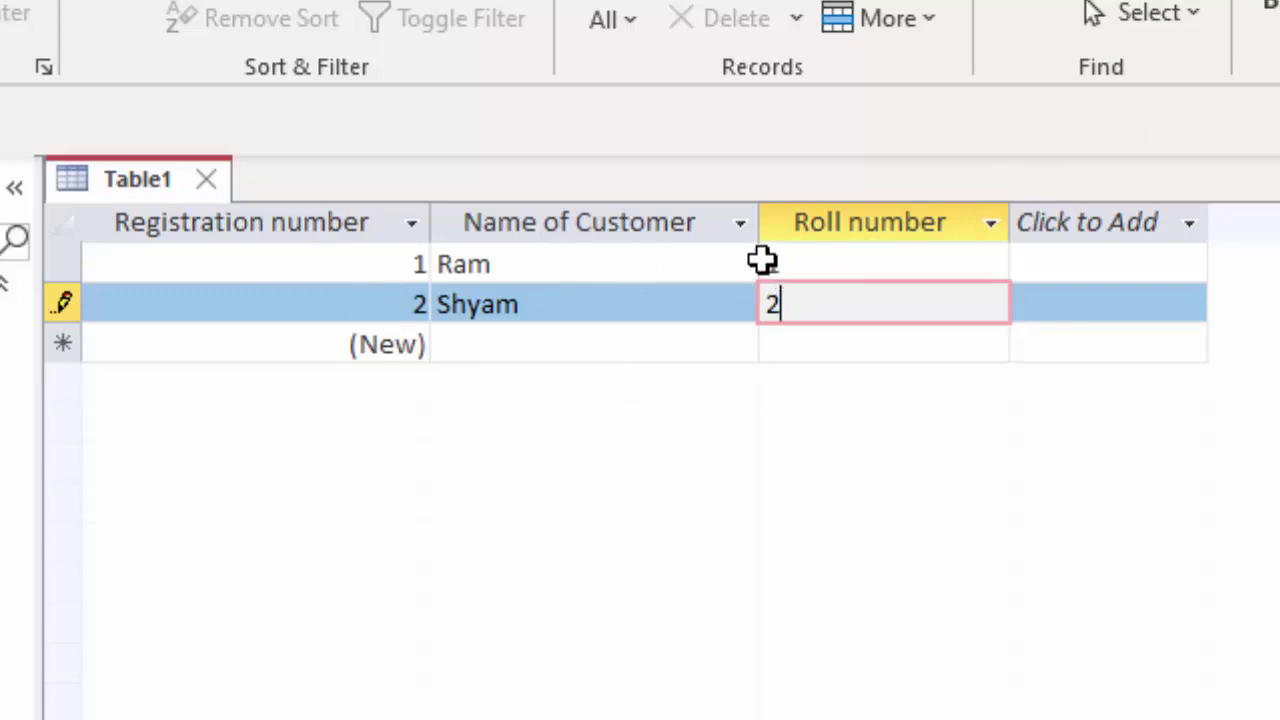
Change the two roll numbers to A1 and A2
{"action": "left_click", "coordinate": [760, 262]}
{"action": "left_click", "coordinate": [770, 263]}
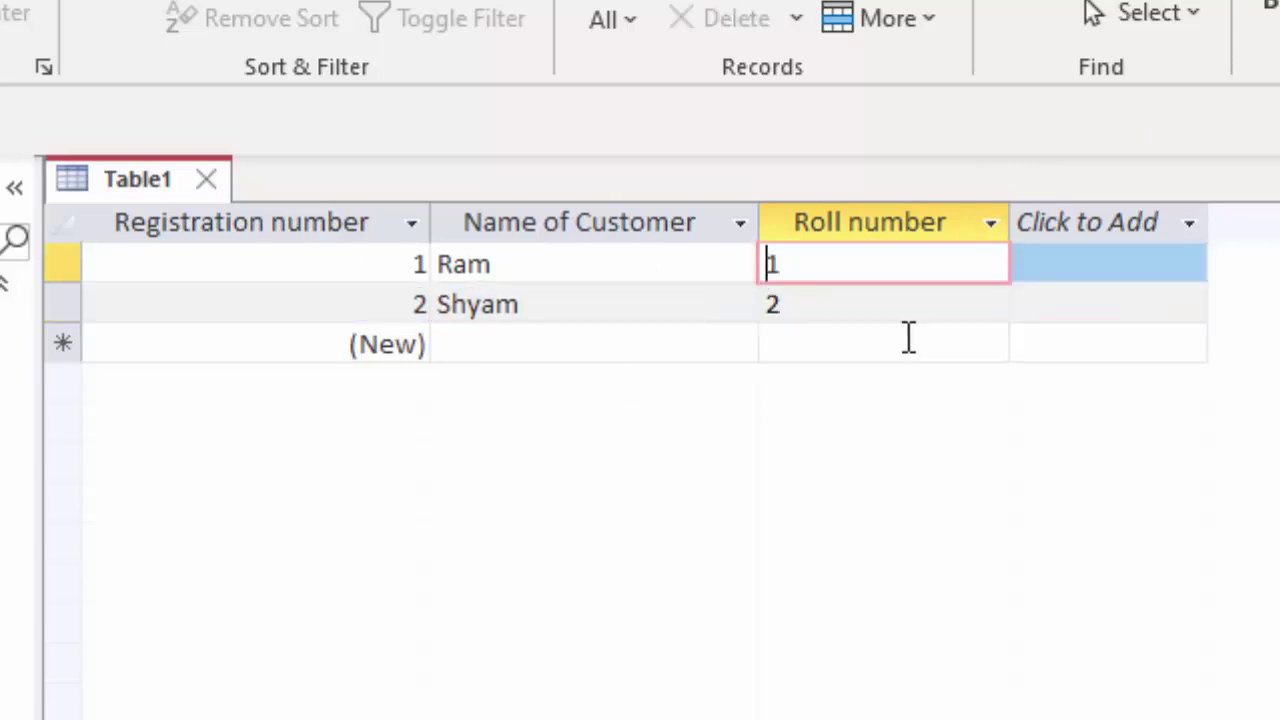
{"action": "type", "text": "A"}
{"action": "left_click", "coordinate": [768, 304]}
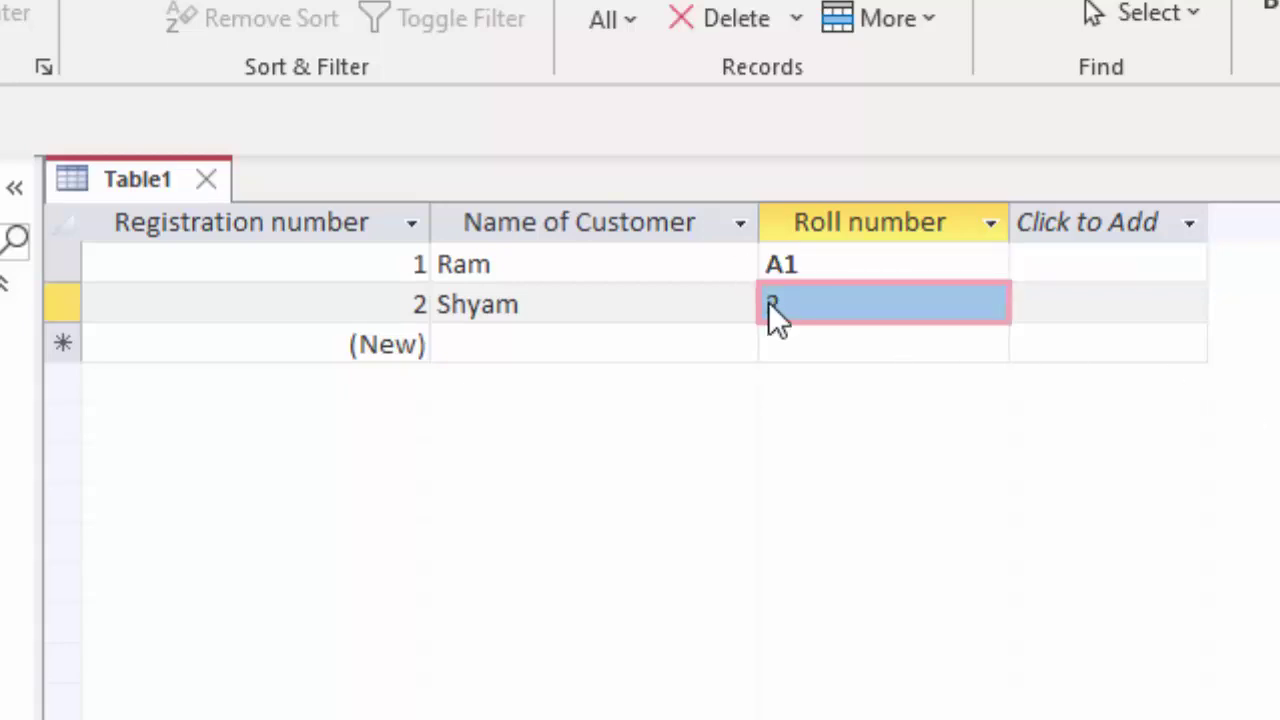
{"action": "type", "text": "A2"}
{"action": "left_click", "coordinate": [484, 351]}
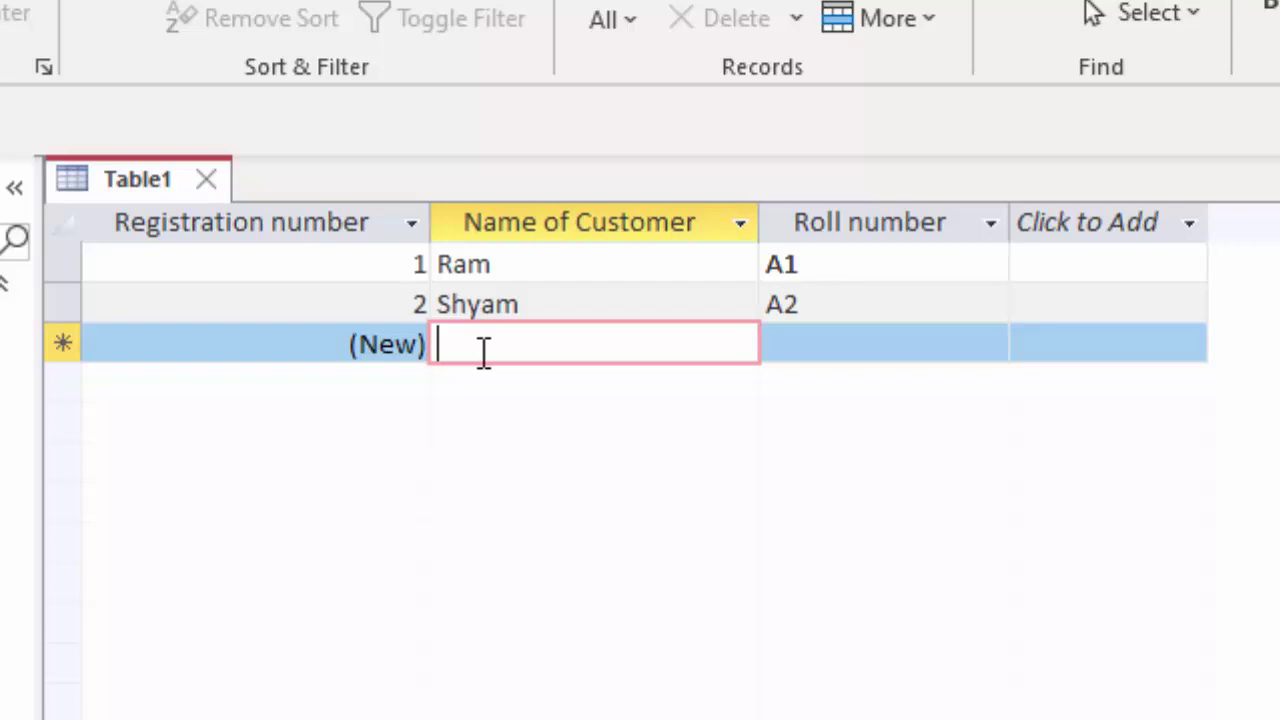
Enter a third customer record with the duplicate roll number A2
{"action": "type", "text": "Ma"}
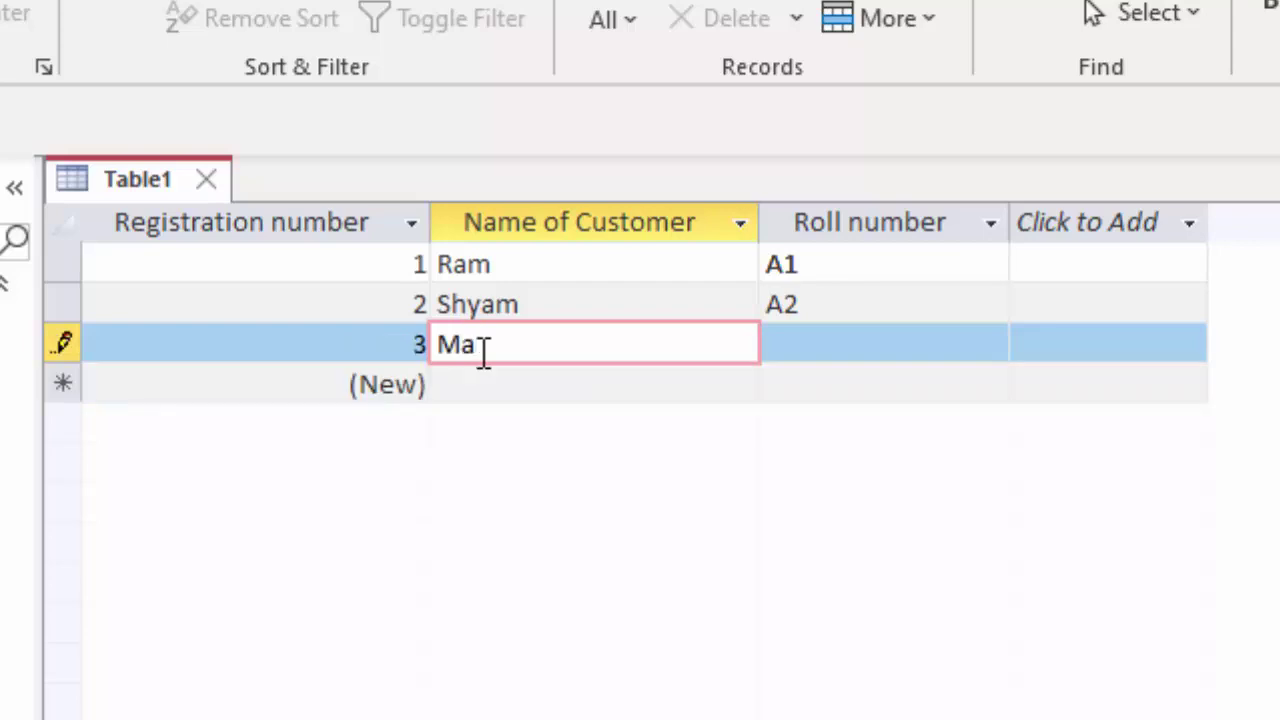
{"action": "type", "text": "noj"}
{"action": "key", "text": "Tab"}
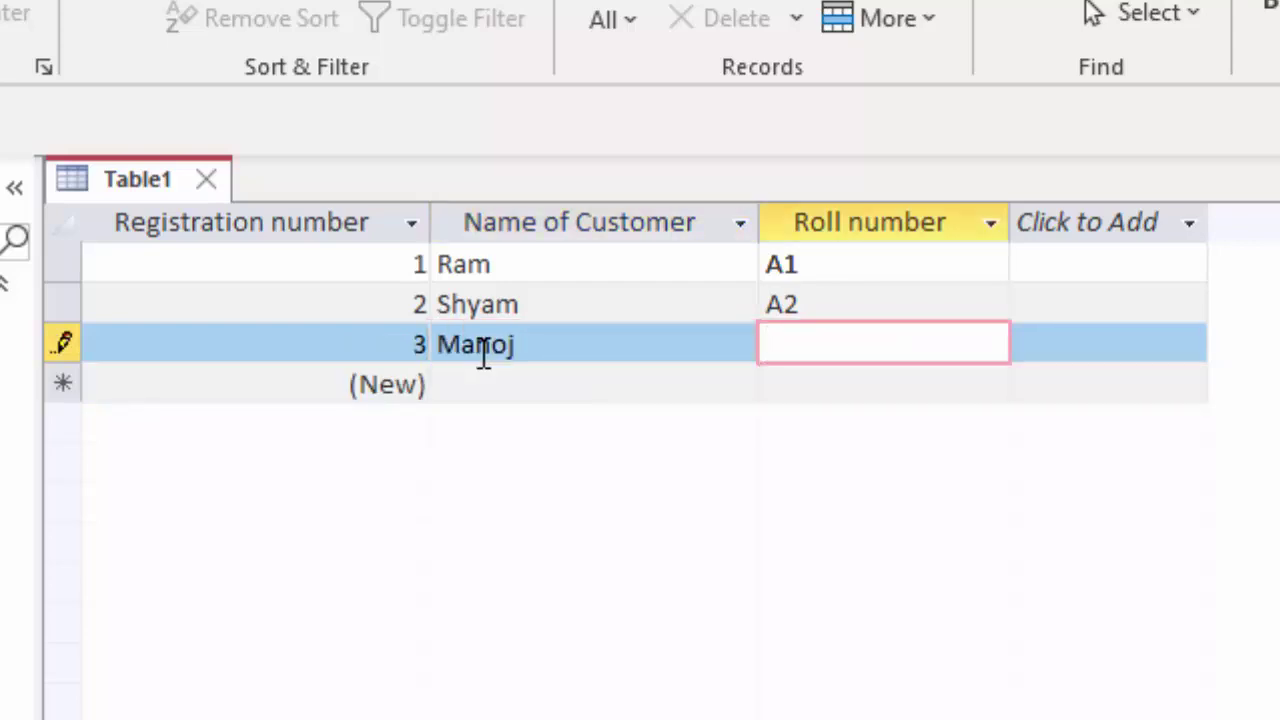
{"action": "type", "text": "A"}
{"action": "type", "text": "2"}
{"action": "key", "text": "Tab"}
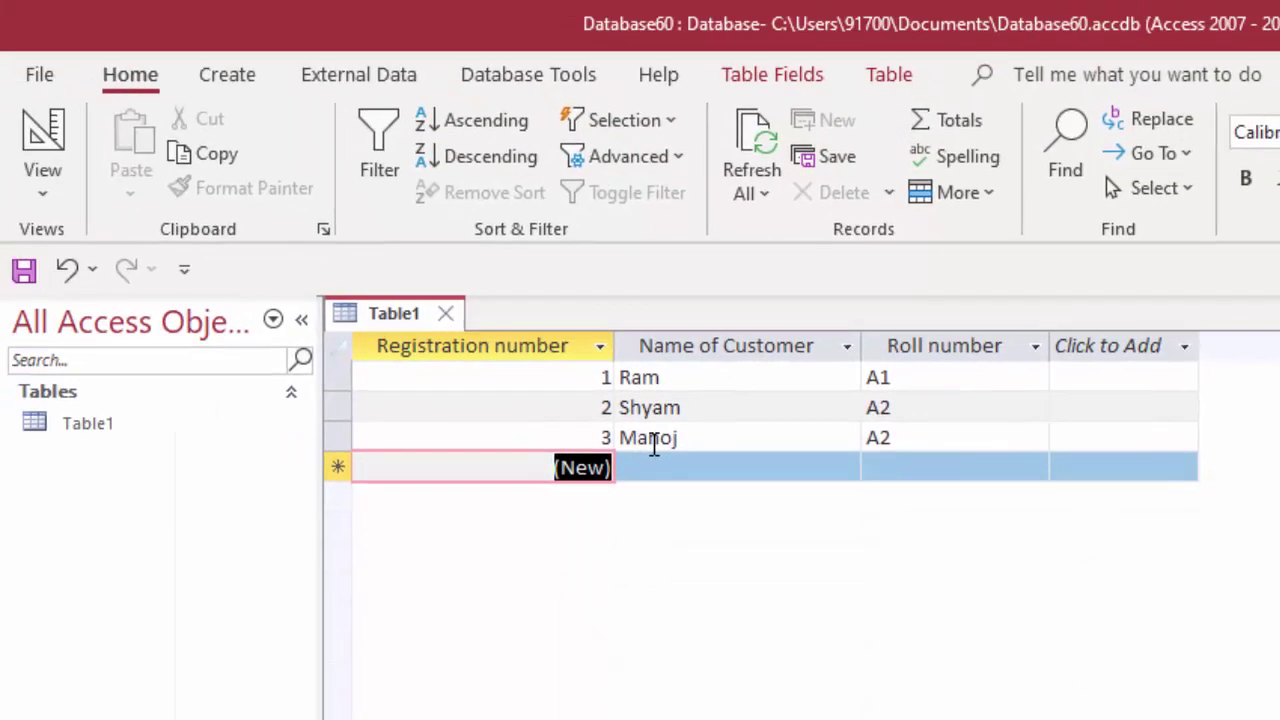
In Design View, set Roll number's Indexed property to Yes (No Duplicates)
{"action": "left_click", "coordinate": [43, 195]}
{"action": "left_click", "coordinate": [121, 335]}
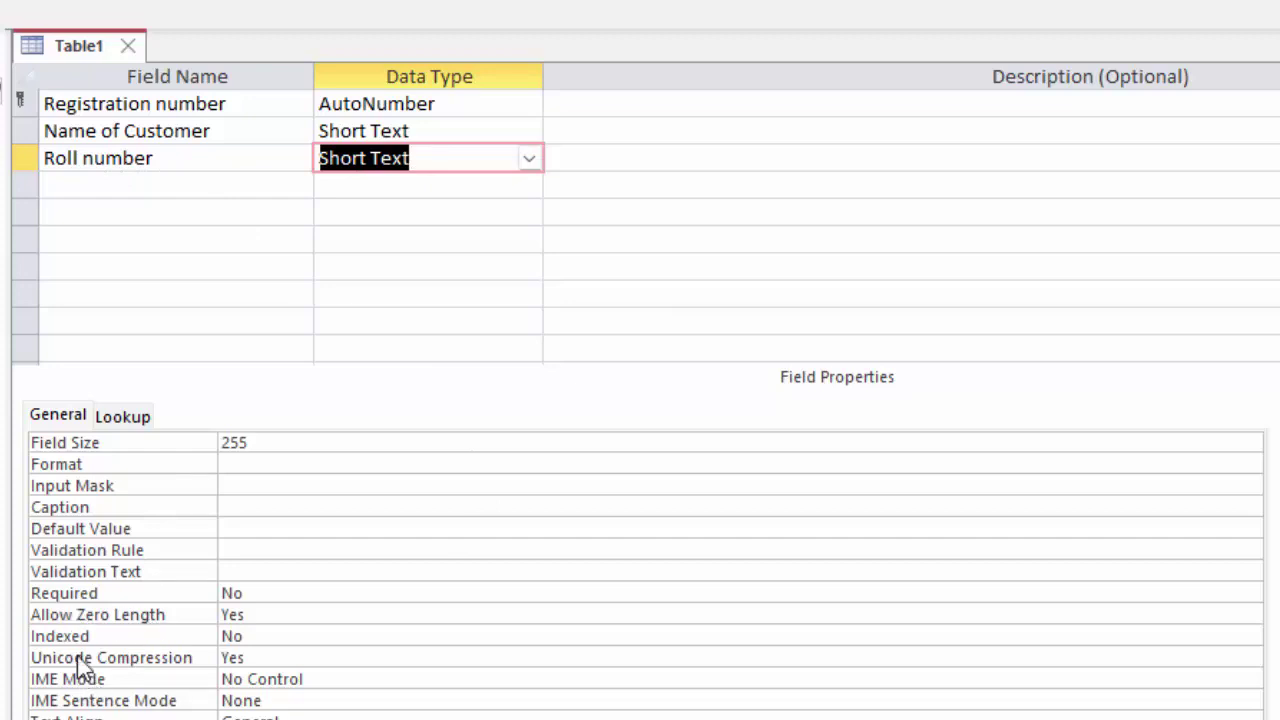
{"action": "left_click", "coordinate": [252, 634]}
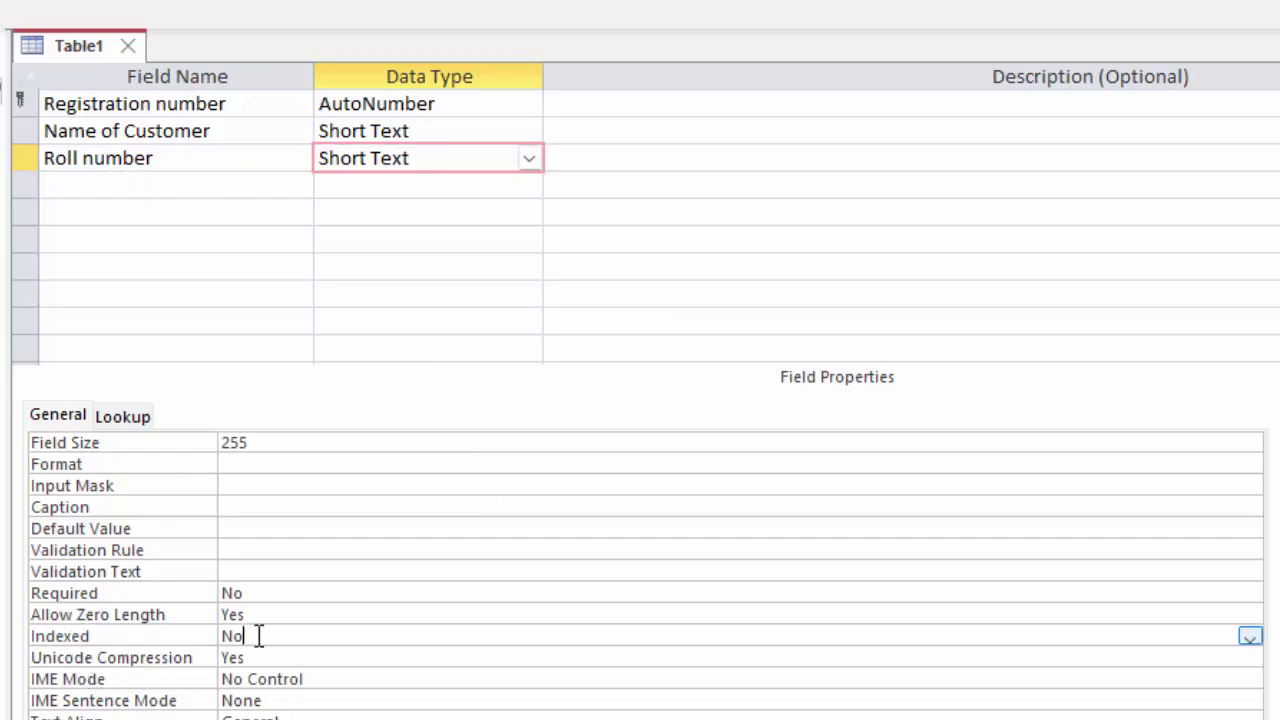
{"action": "left_click", "coordinate": [1249, 640]}
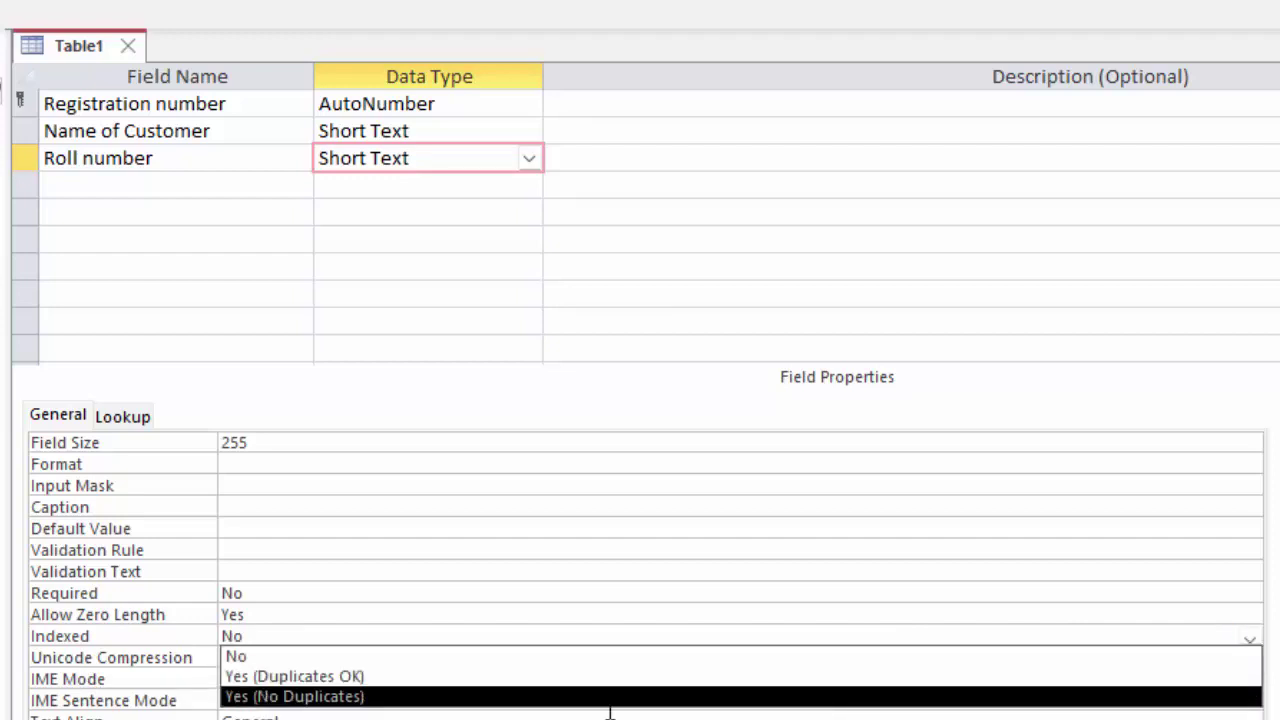
{"action": "left_click", "coordinate": [371, 695]}
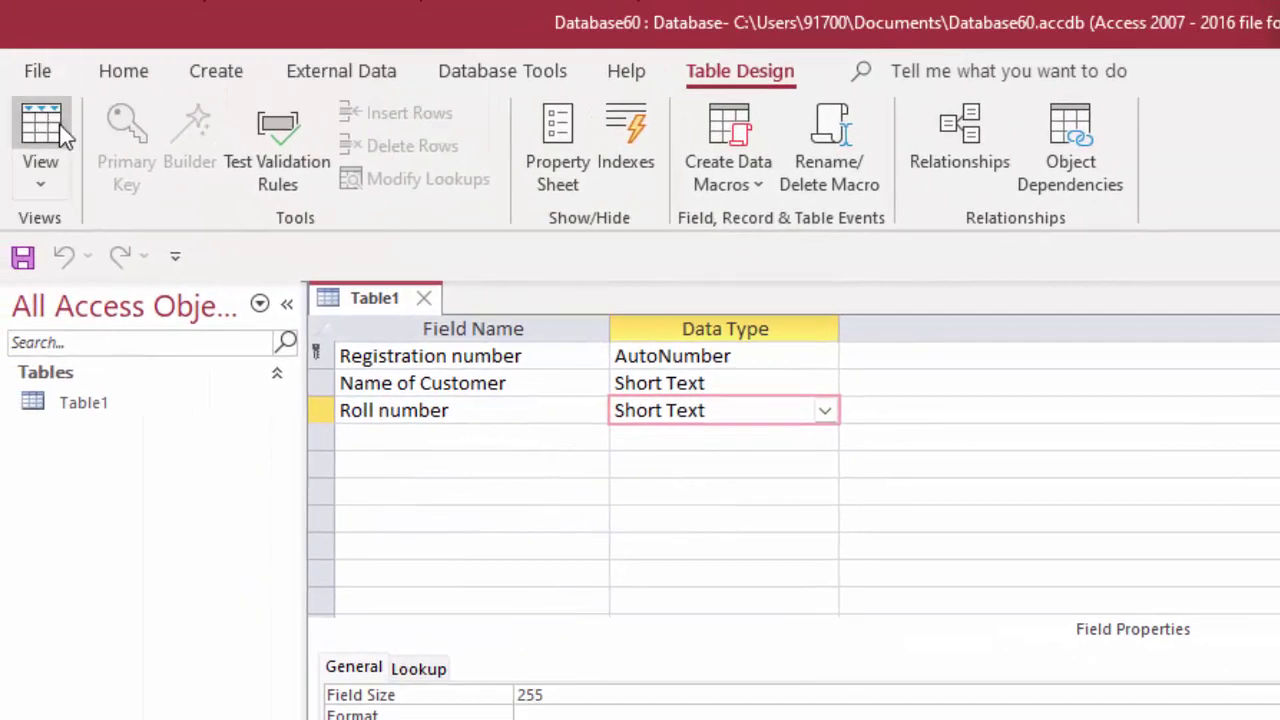
Try saving the table into Datasheet View and dismiss the duplicate-values and save errors
{"action": "left_click", "coordinate": [59, 124]}
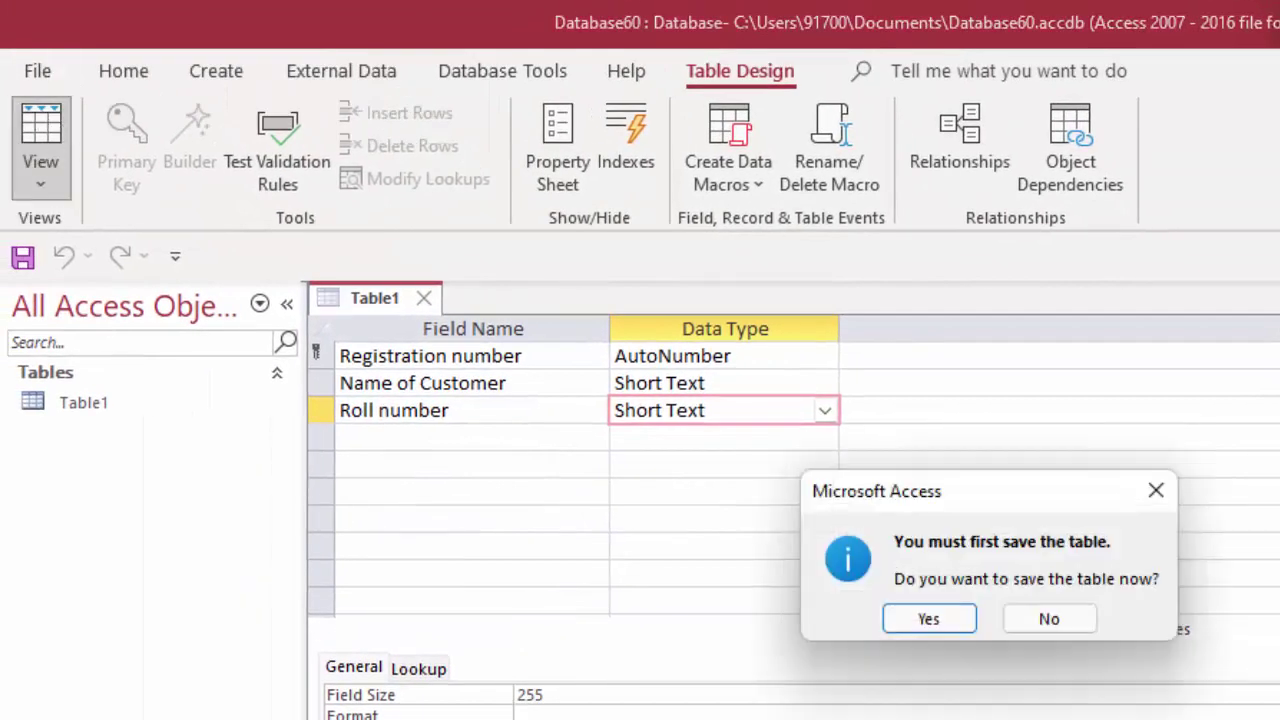
{"action": "left_click", "coordinate": [912, 610]}
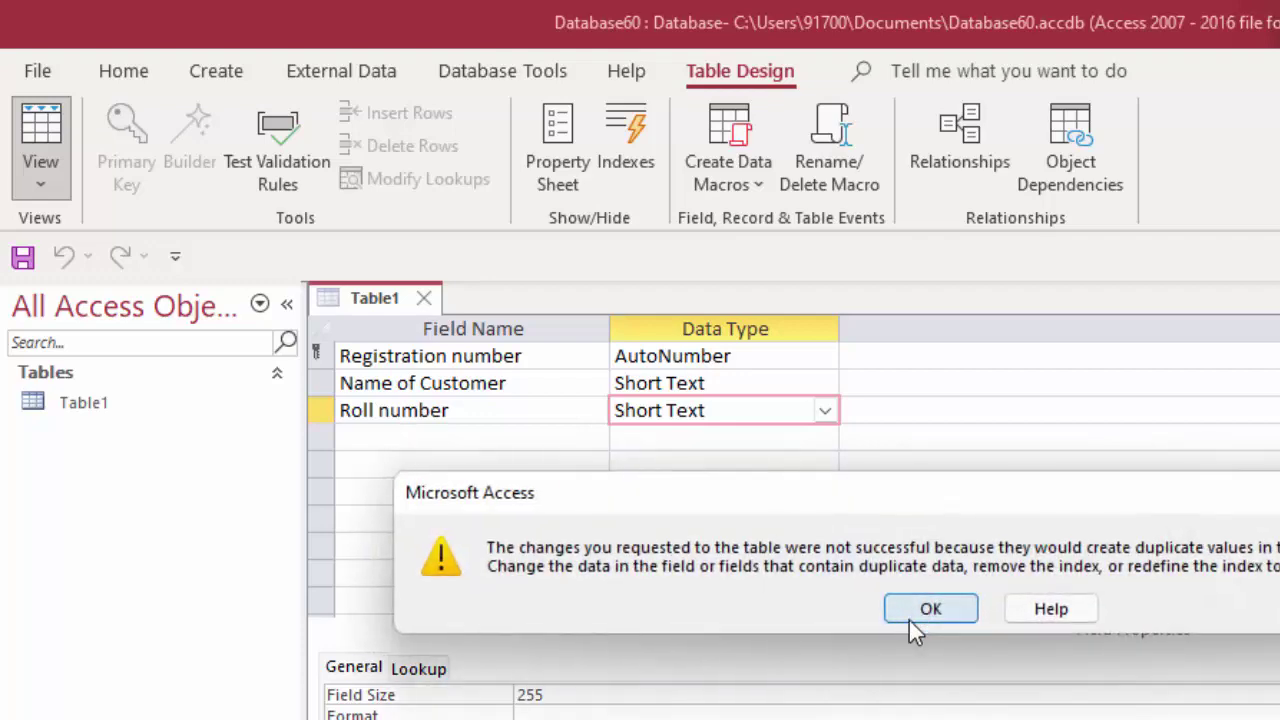
{"action": "left_click", "coordinate": [909, 617]}
{"action": "left_click", "coordinate": [962, 611]}
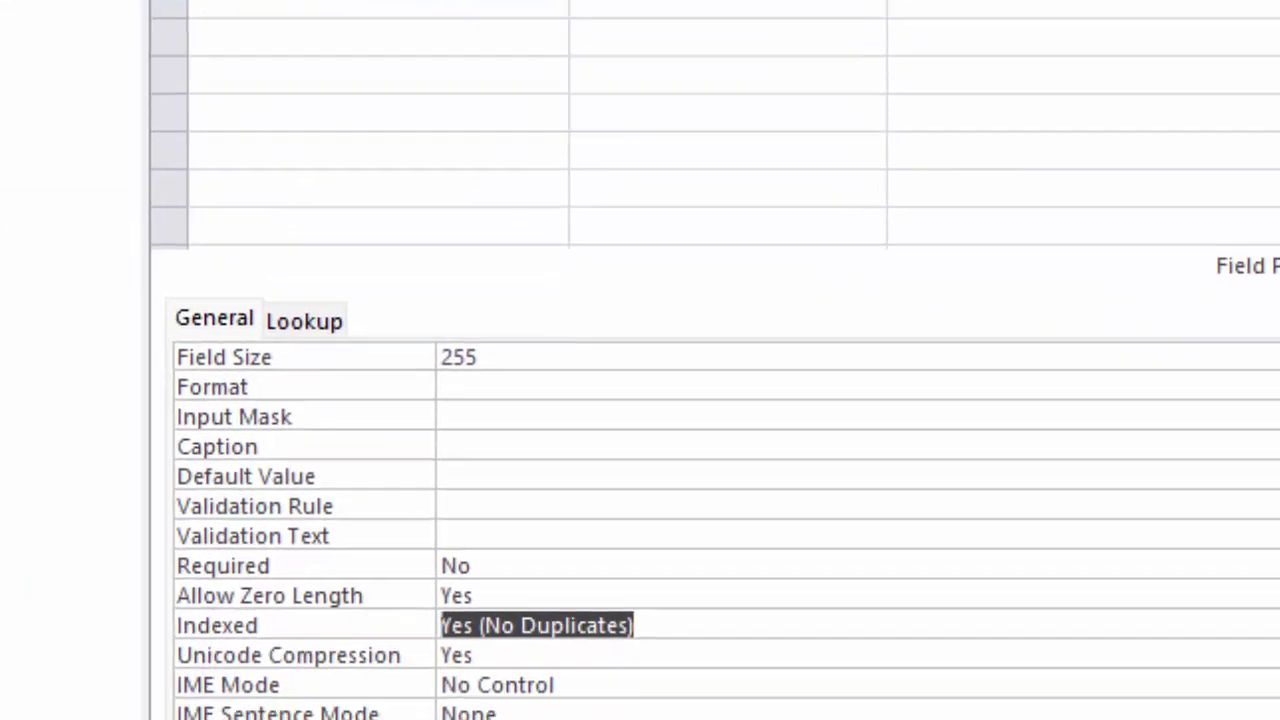
Set Roll number's Indexed property to Yes (Duplicates OK) and save the table in Datasheet View
{"action": "key", "text": "alt+Down"}
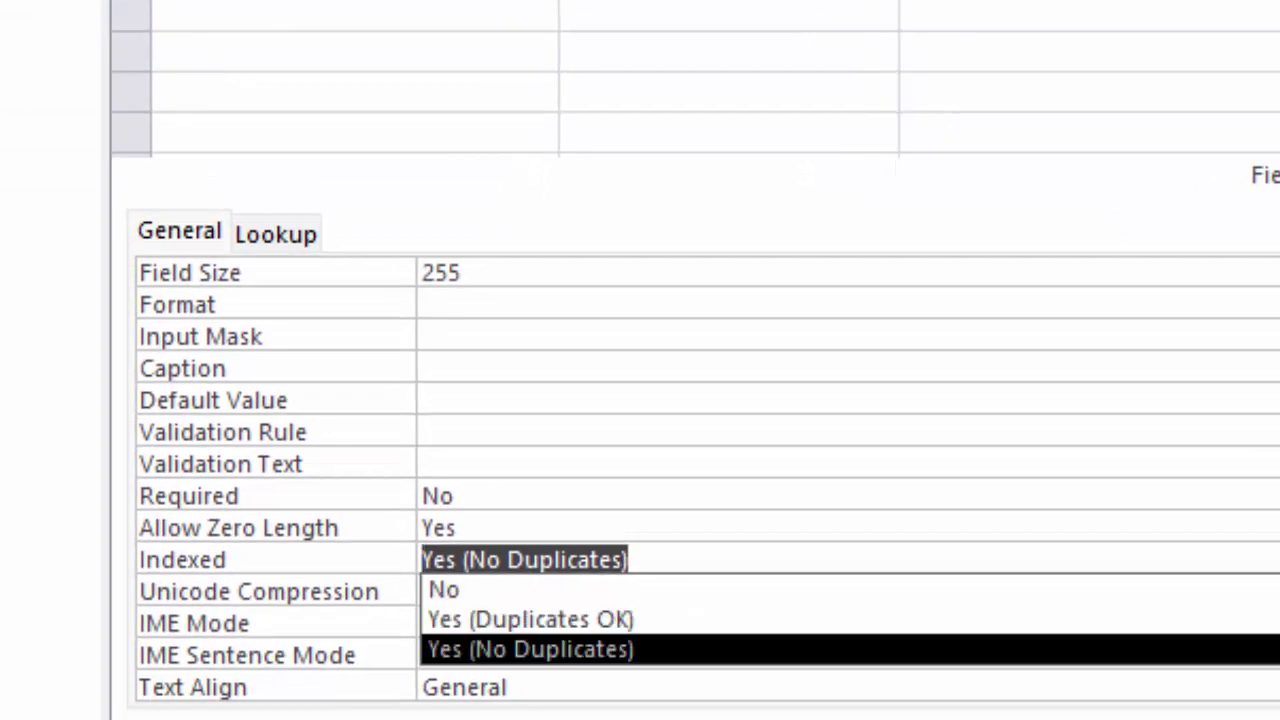
{"action": "left_click", "coordinate": [566, 620]}
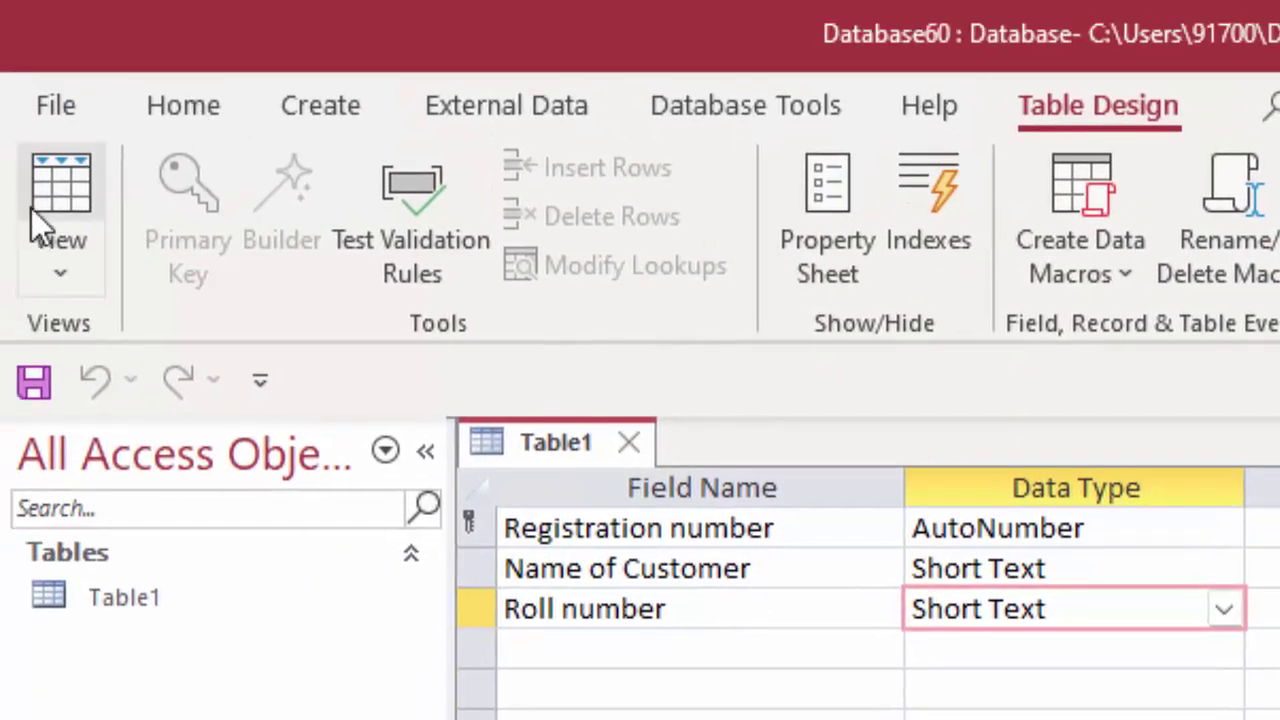
{"action": "left_click", "coordinate": [33, 210]}
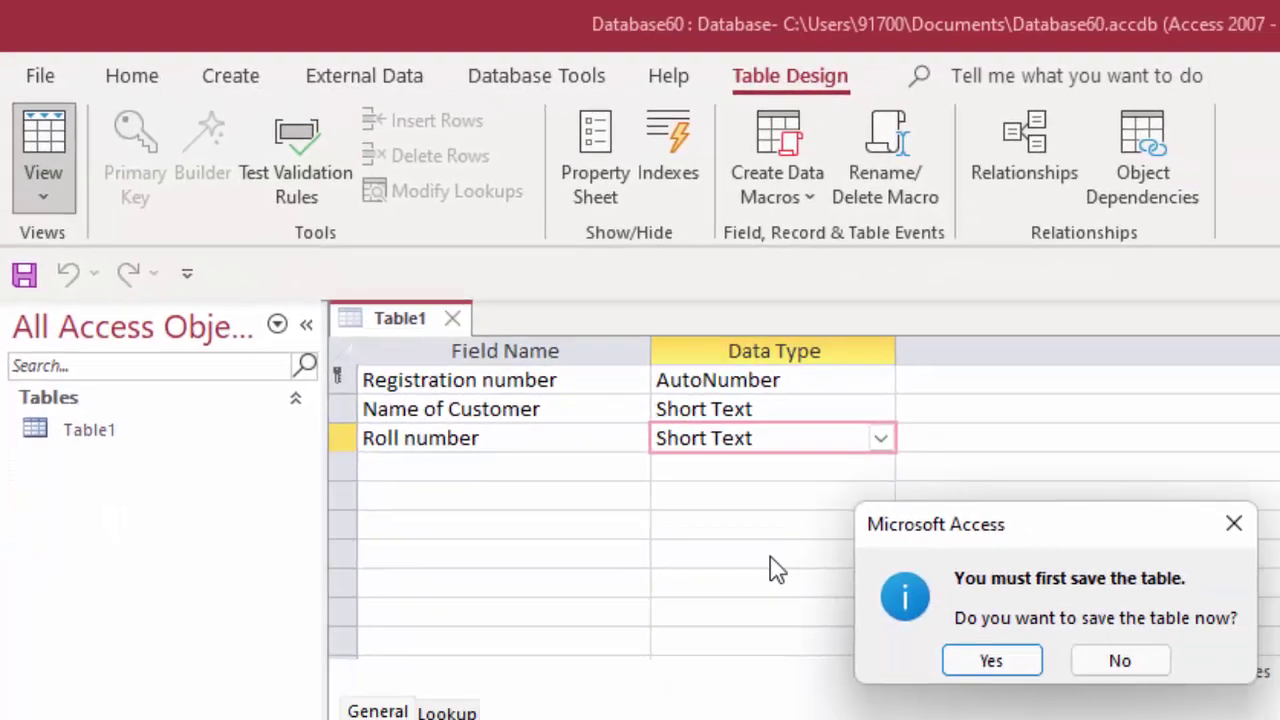
{"action": "left_click", "coordinate": [950, 660]}
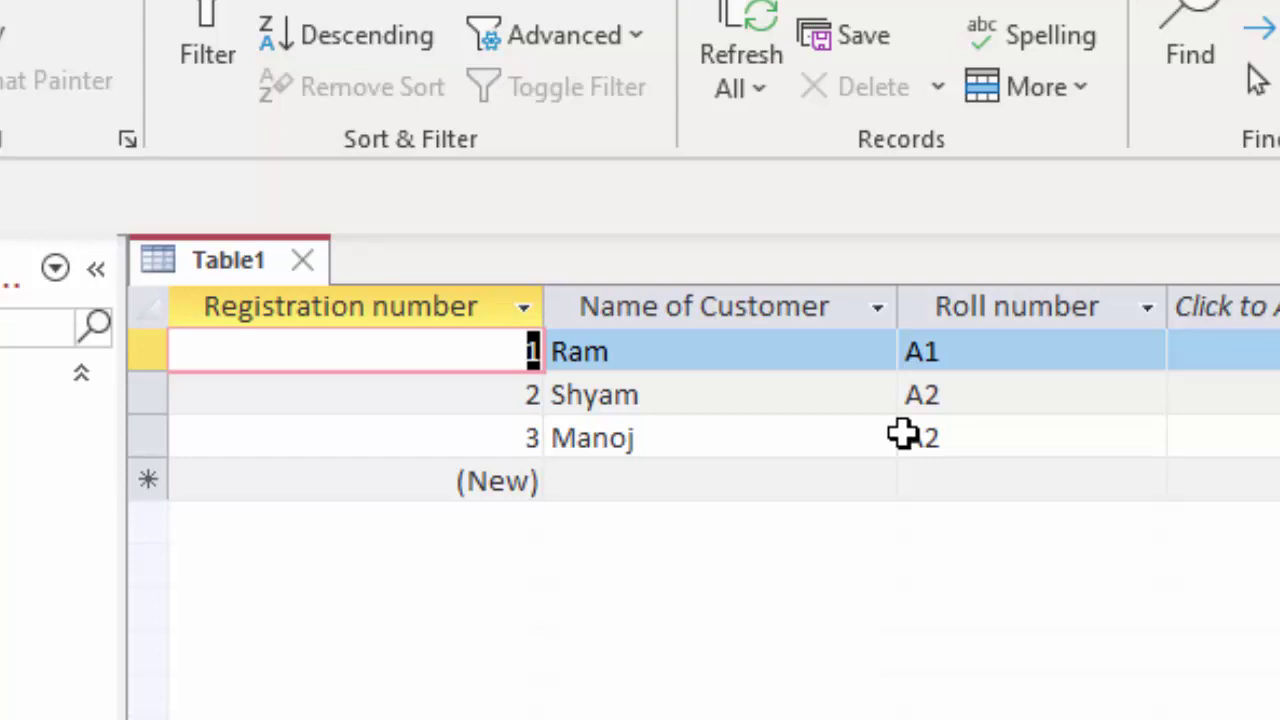
Change the third record's roll number from A2 to A3
{"action": "double_click", "coordinate": [969, 446]}
{"action": "key", "text": "BackSpace"}
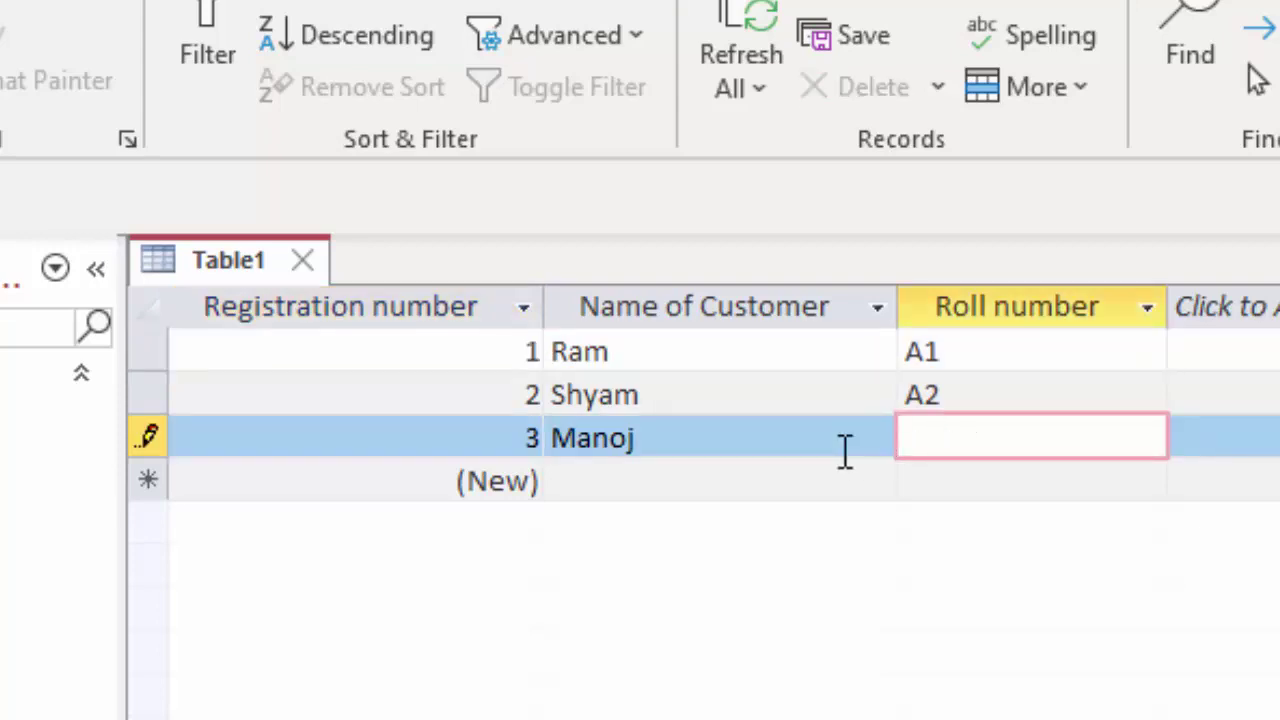
{"action": "type", "text": "A3"}
{"action": "key", "text": "Return"}
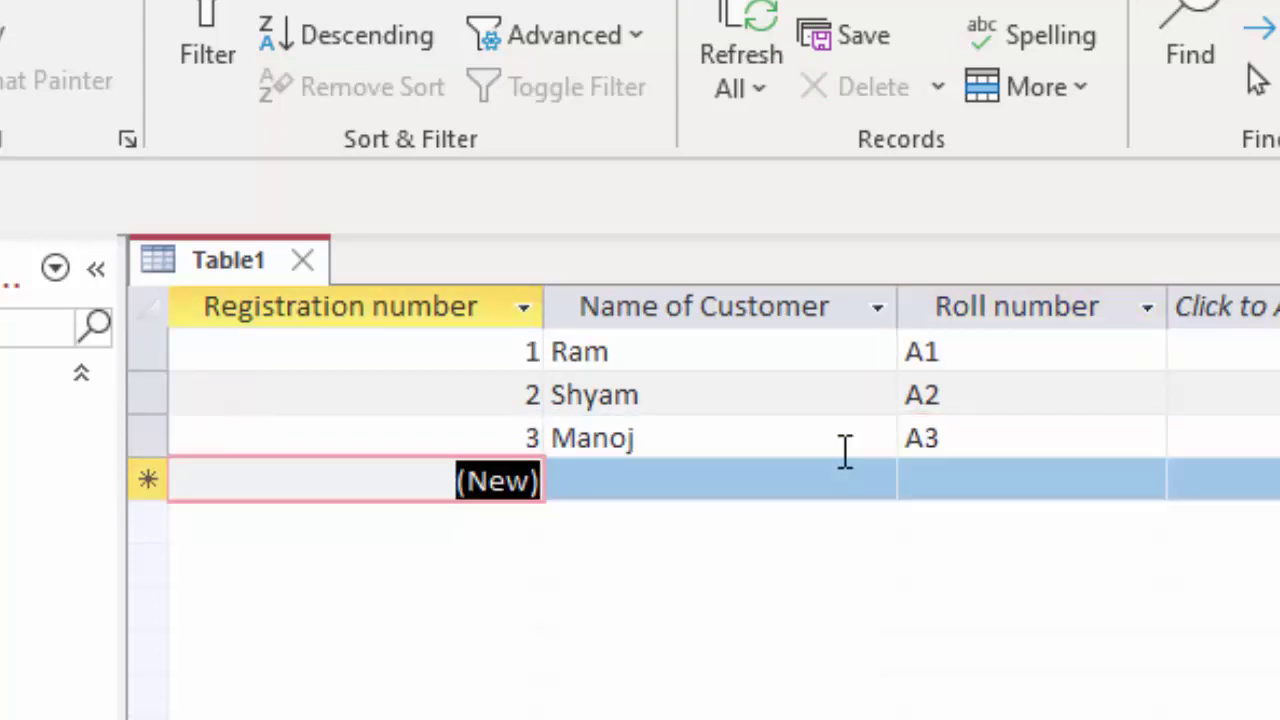
In Design View, set Roll number's Indexed to Yes (No Duplicates) and save the table
{"action": "left_click", "coordinate": [40, 212]}
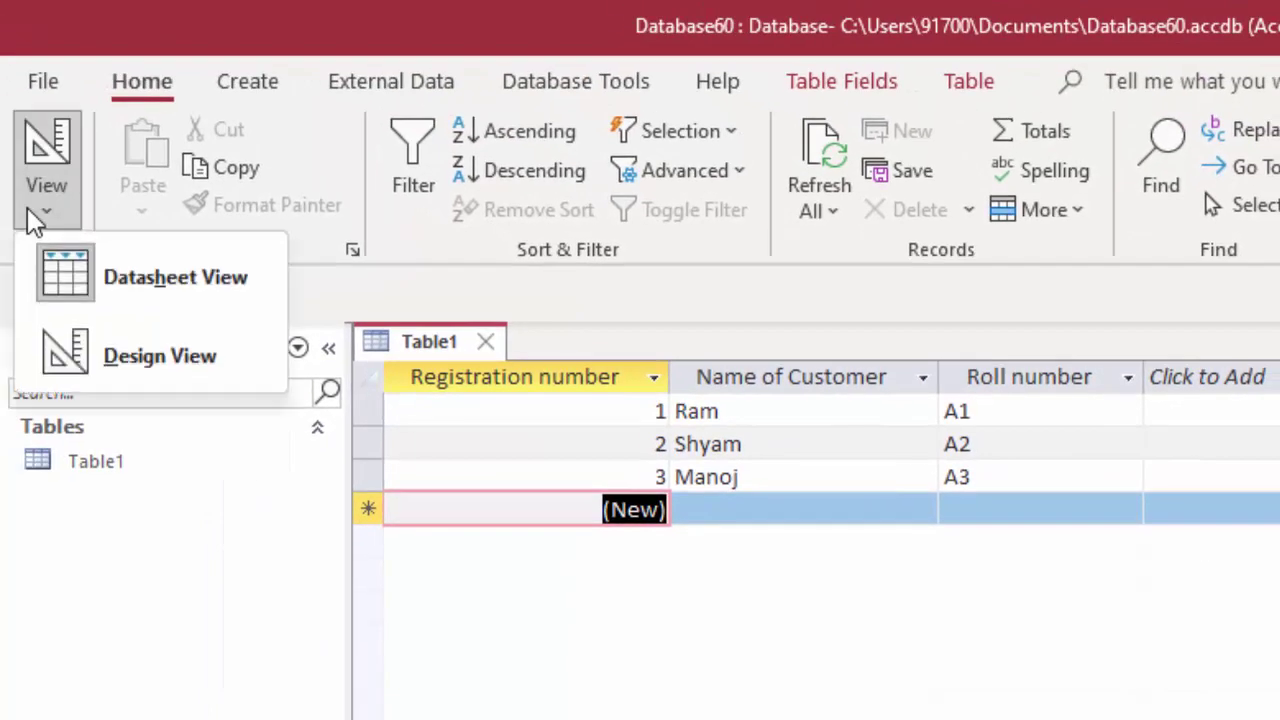
{"action": "left_click", "coordinate": [103, 350]}
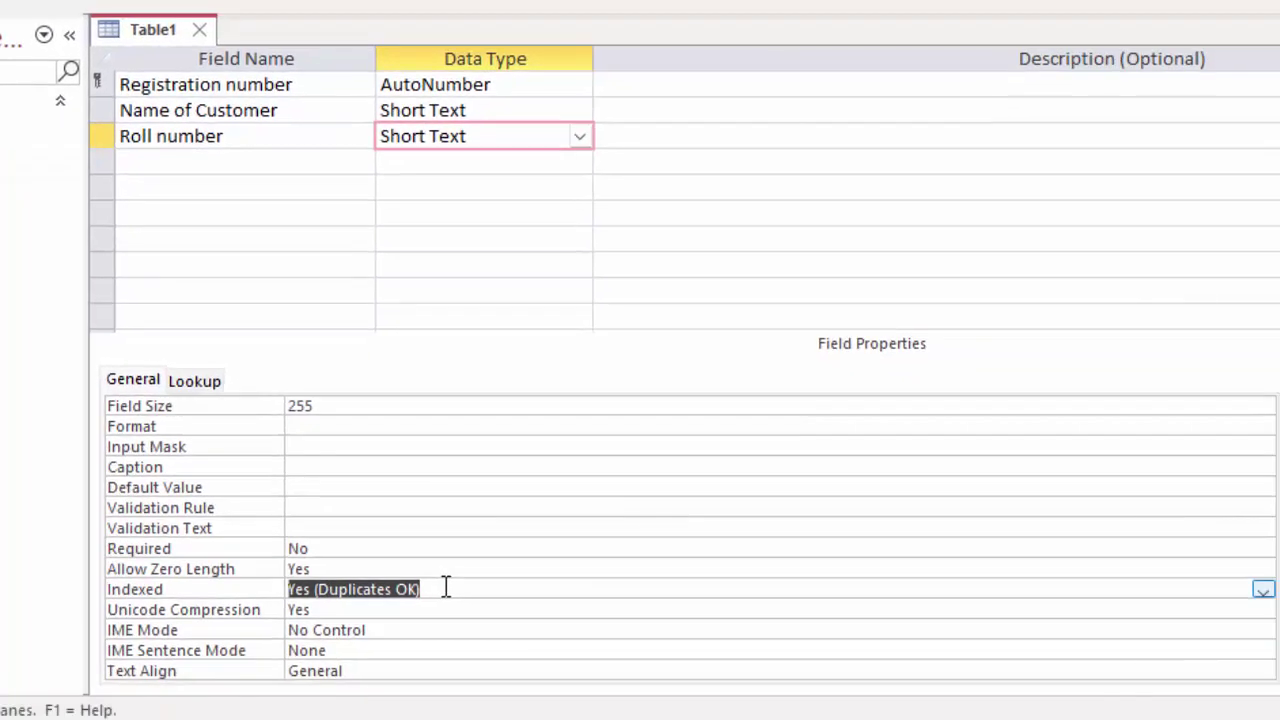
{"action": "left_click", "coordinate": [1262, 591]}
{"action": "left_click", "coordinate": [1090, 645]}
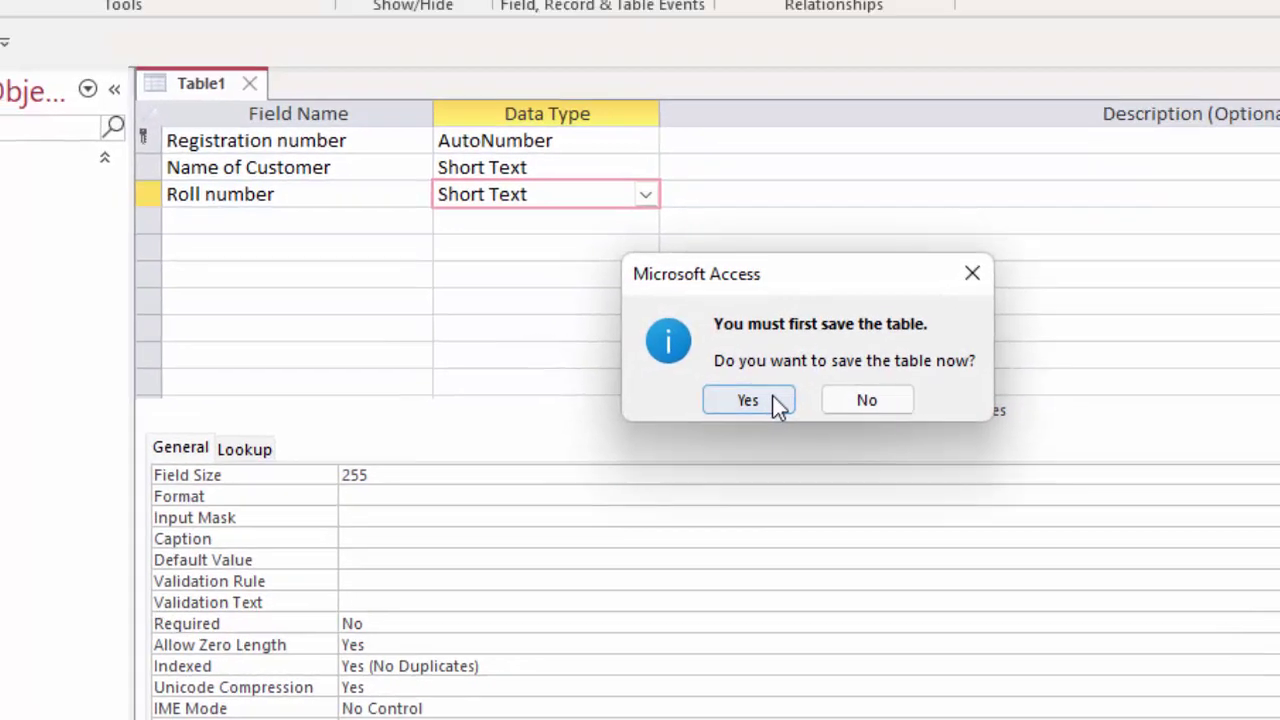
{"action": "left_click", "coordinate": [712, 328]}
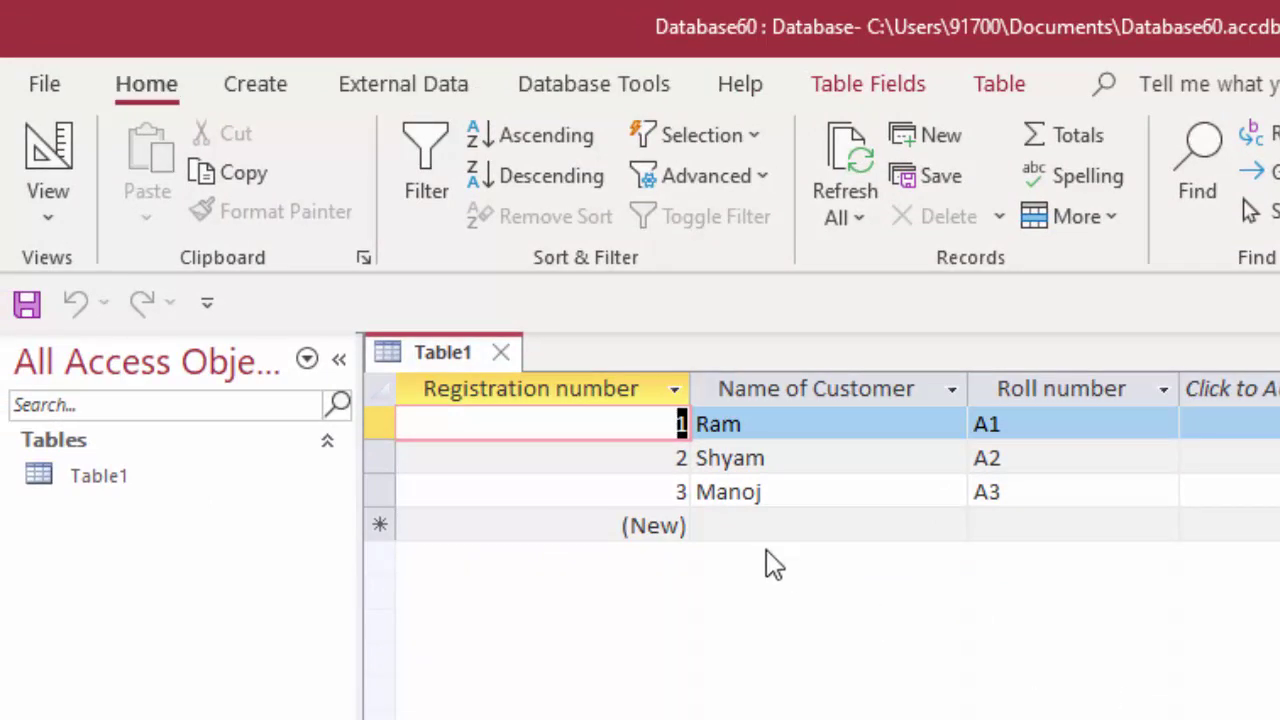
Add a new record with the customer's name and roll number A3
{"action": "left_click", "coordinate": [760, 524]}
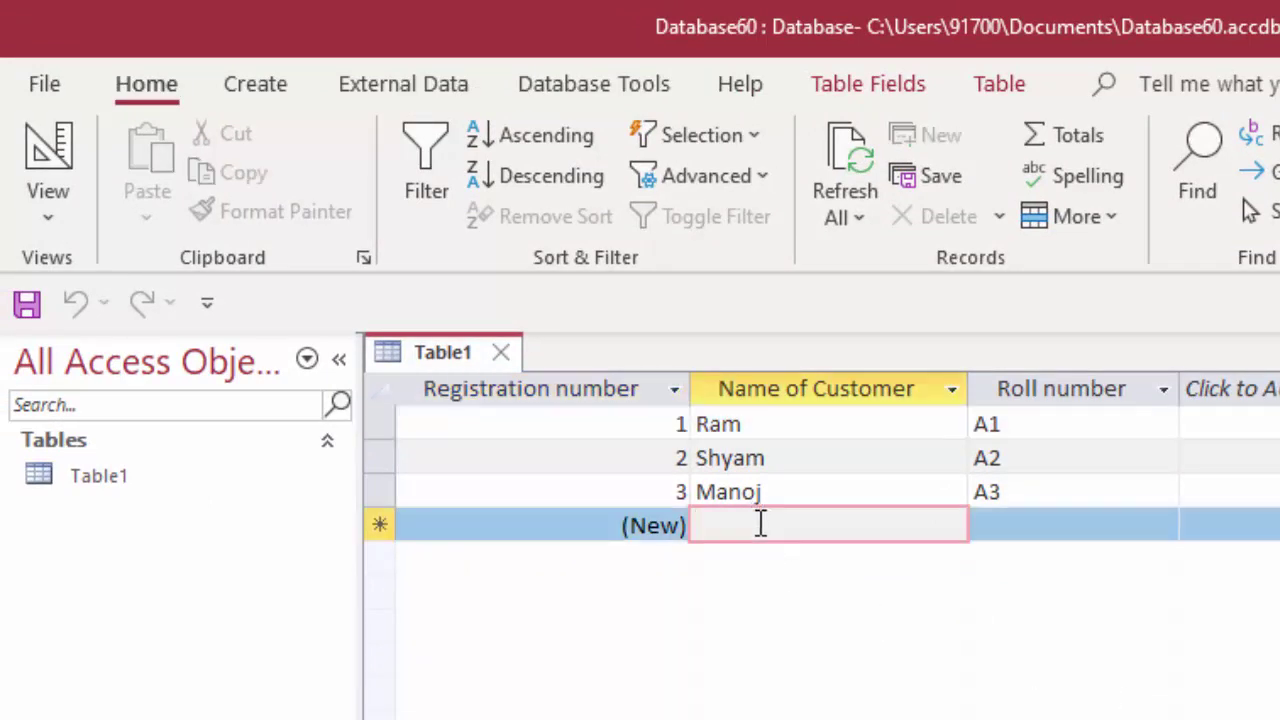
{"action": "type", "text": "Ga"}
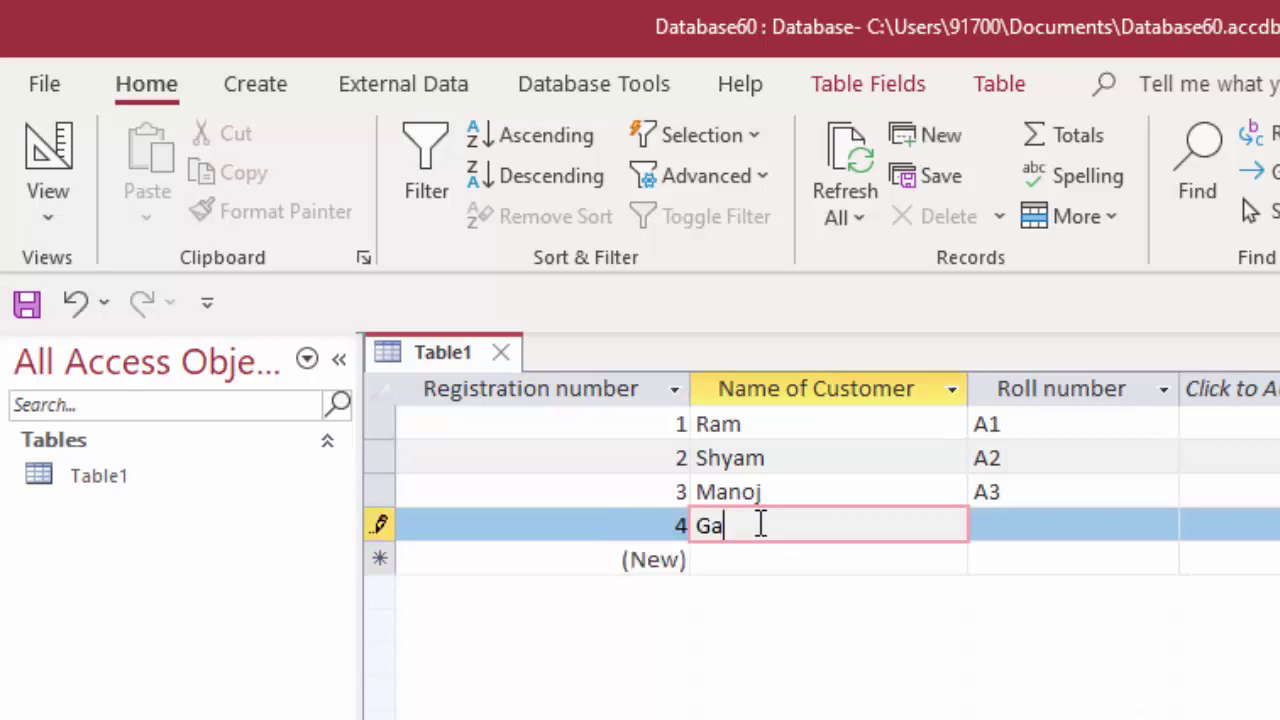
{"action": "type", "text": "urav"}
{"action": "key", "text": "Tab"}
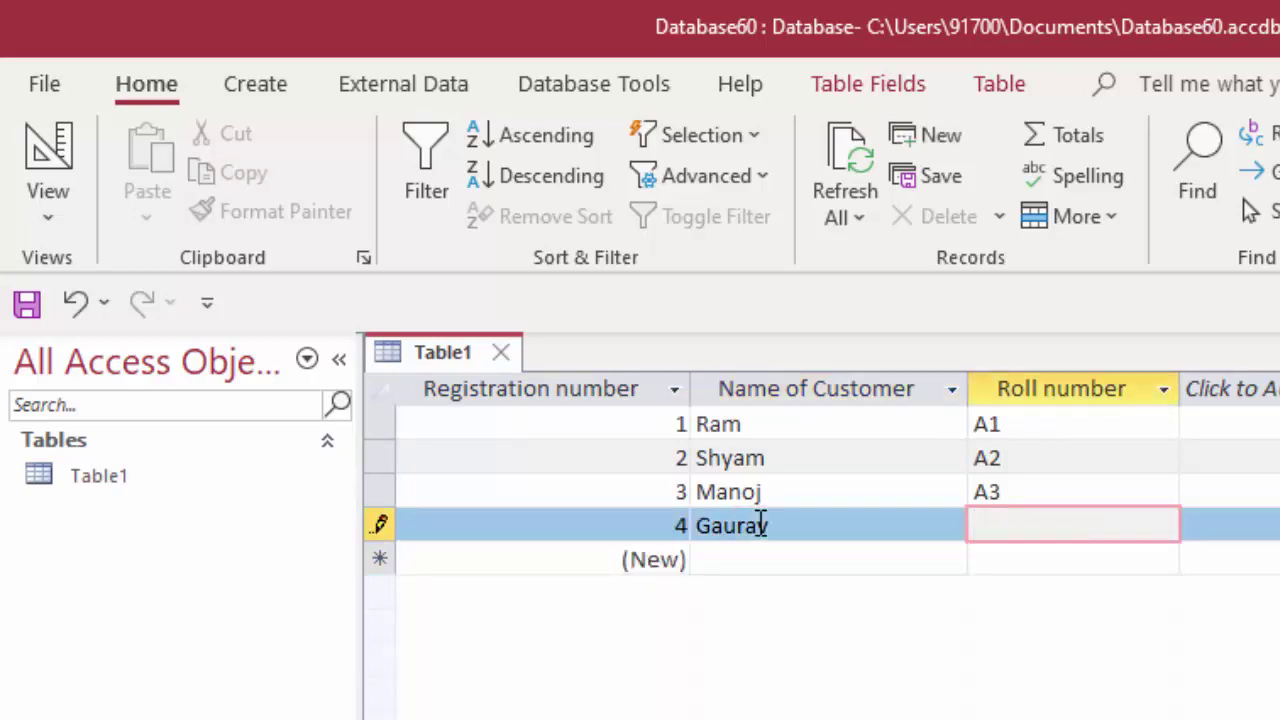
{"action": "type", "text": "A3"}
{"action": "key", "text": "Tab"}
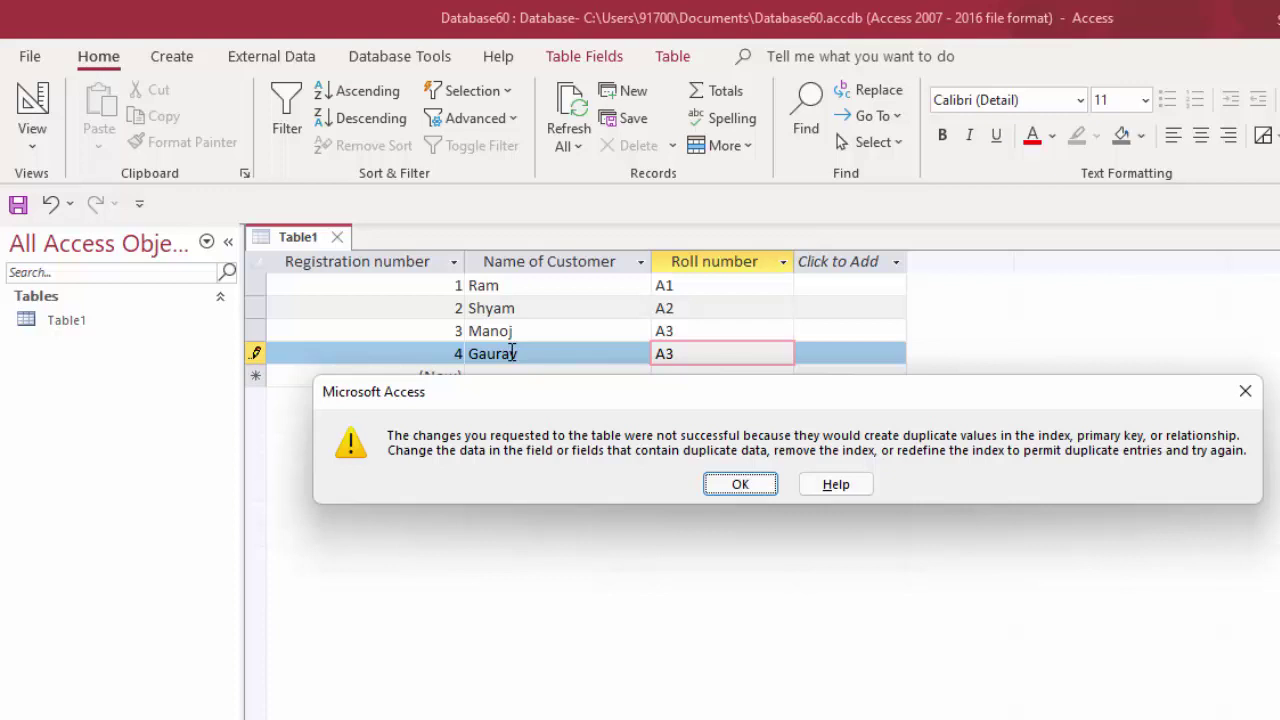
Dismiss the duplicate-value warnings and change the new record's roll number to A4
{"action": "left_click", "coordinate": [717, 486]}
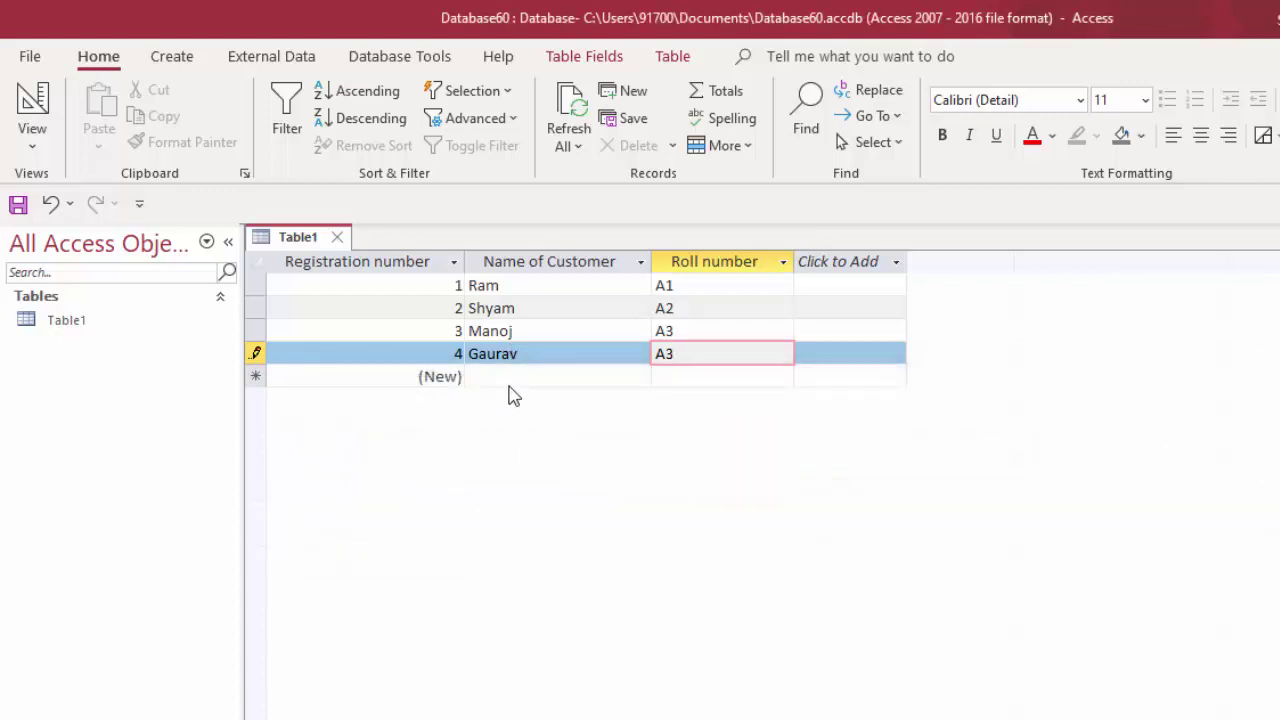
{"action": "left_click", "coordinate": [508, 377]}
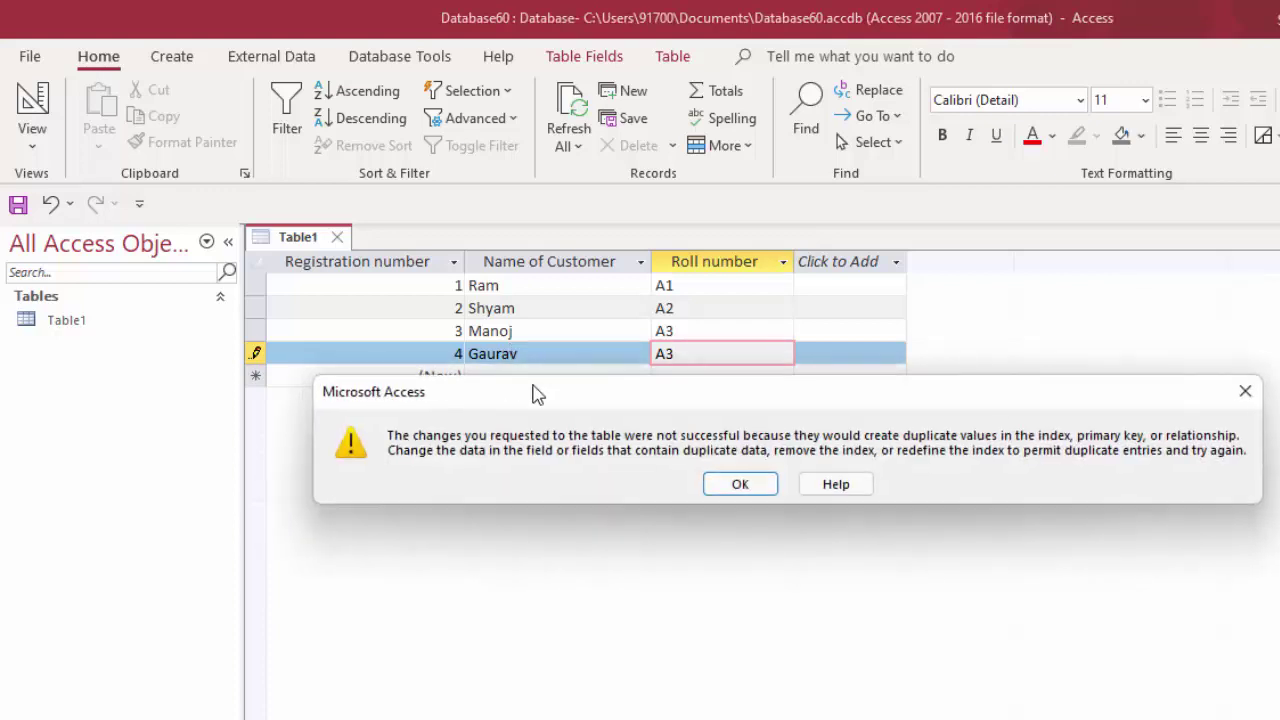
{"action": "left_click", "coordinate": [725, 482]}
{"action": "key", "text": "BackSpace"}
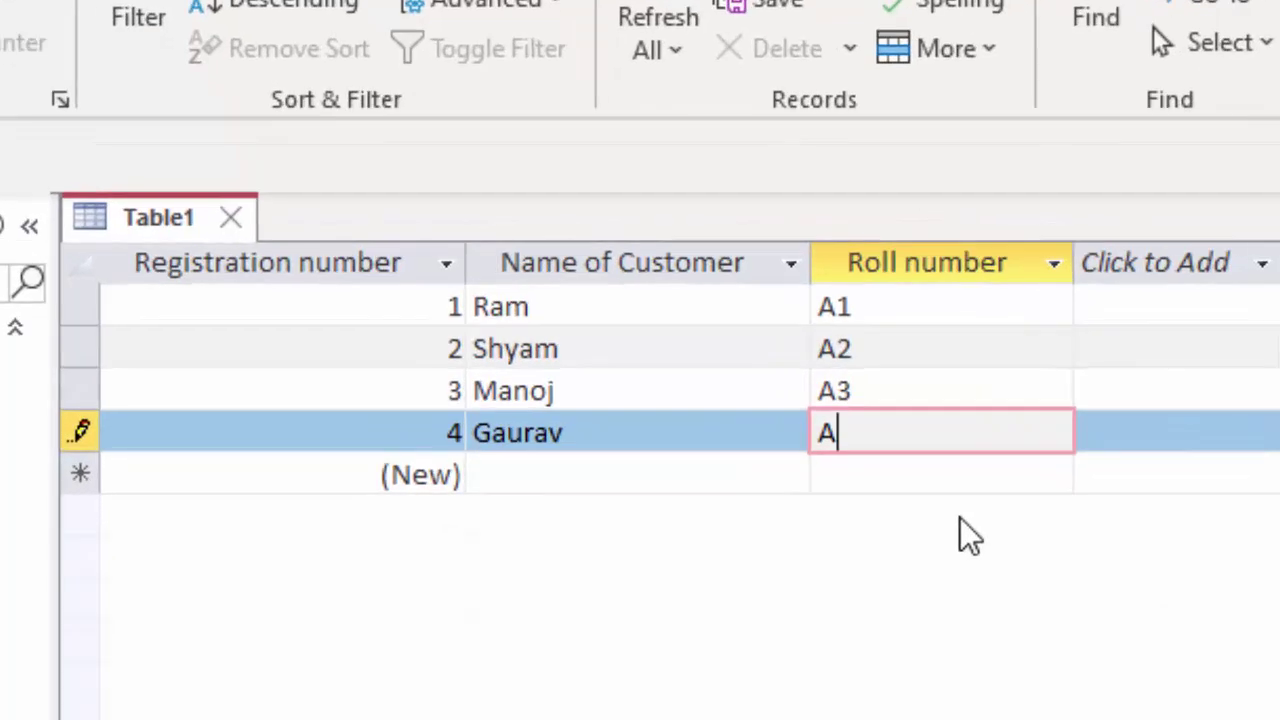
{"action": "type", "text": "4"}
{"action": "key", "text": "Return"}
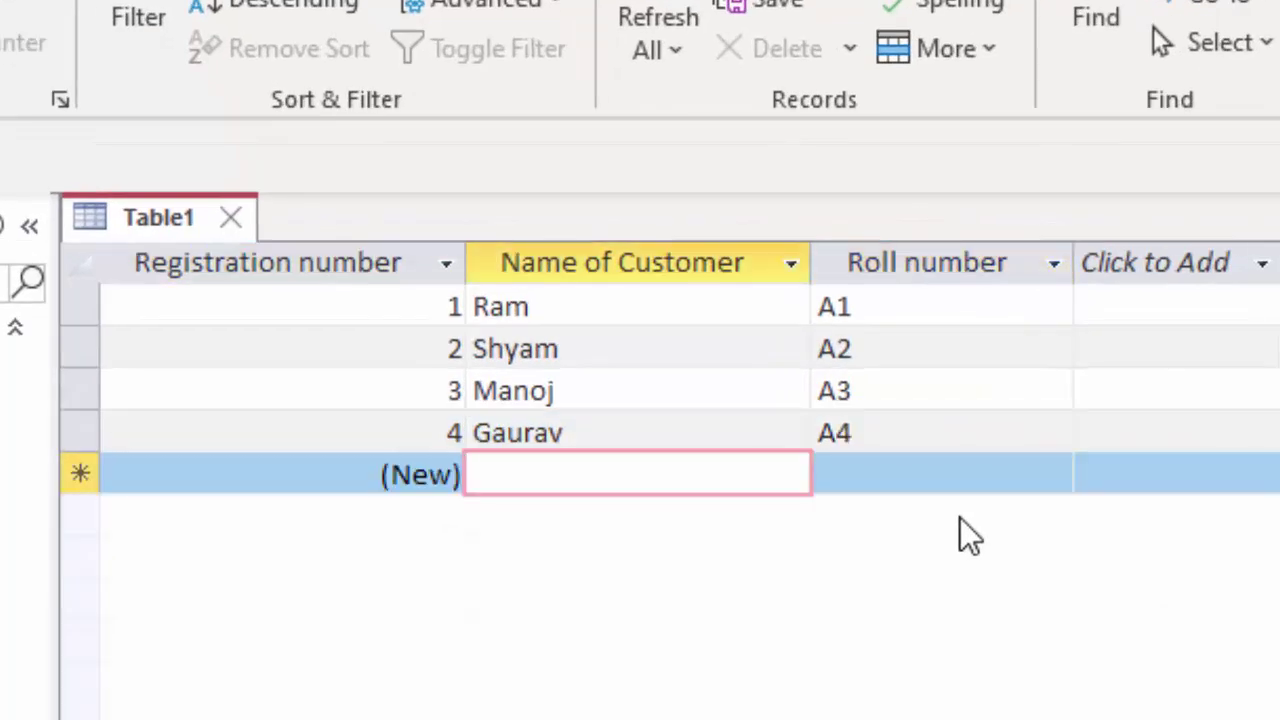
Start a fifth record with the customer's name and type a roll number beginning with A
{"action": "type", "text": "G"}
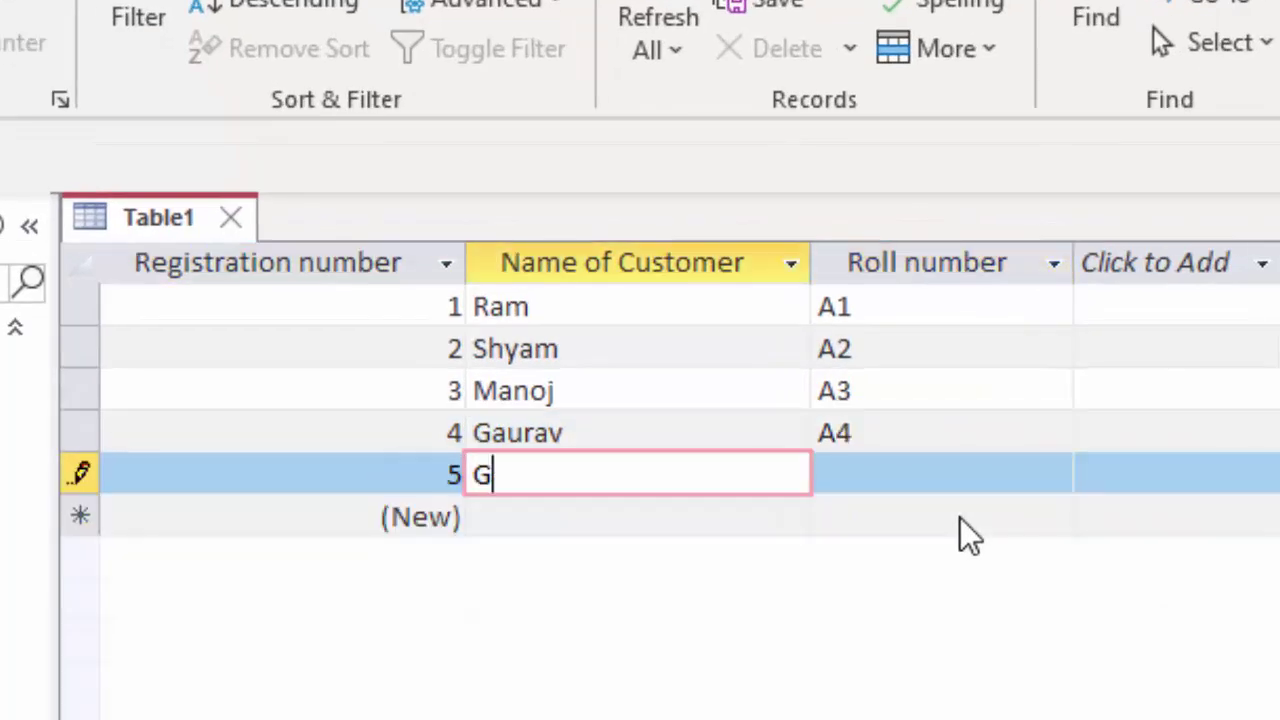
{"action": "type", "text": "aura"}
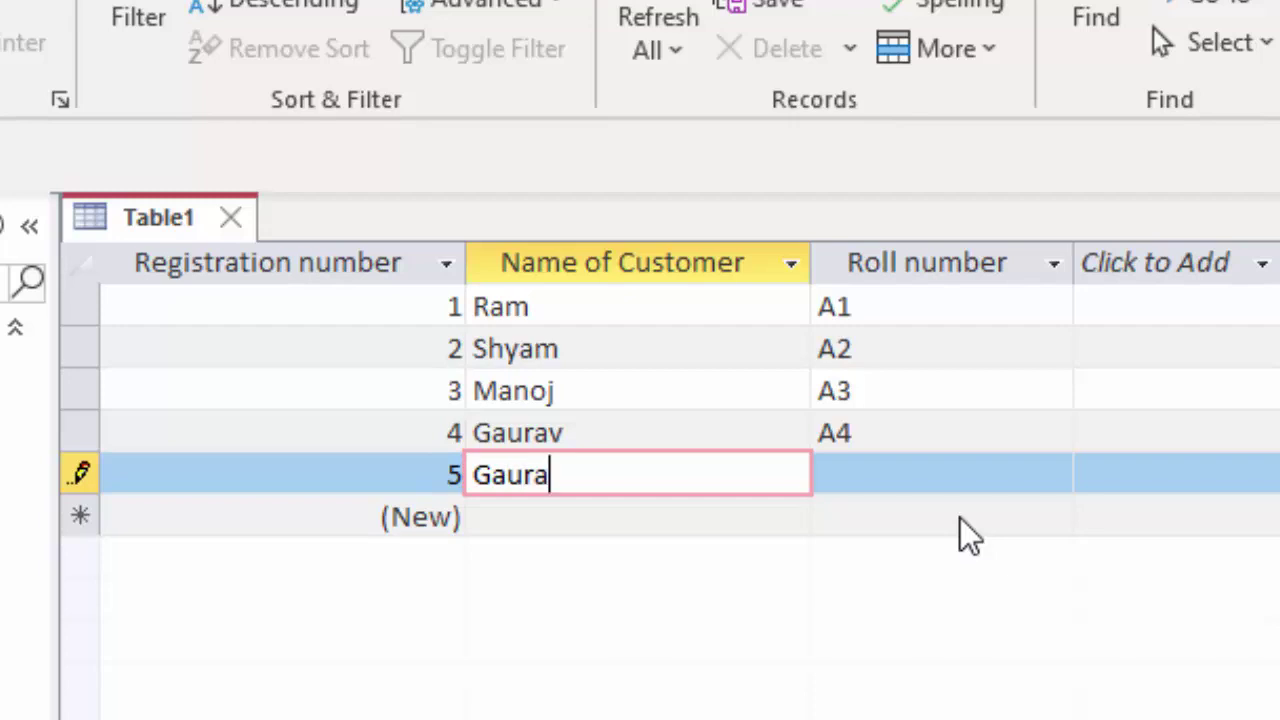
{"action": "type", "text": "v"}
{"action": "key", "text": "Tab"}
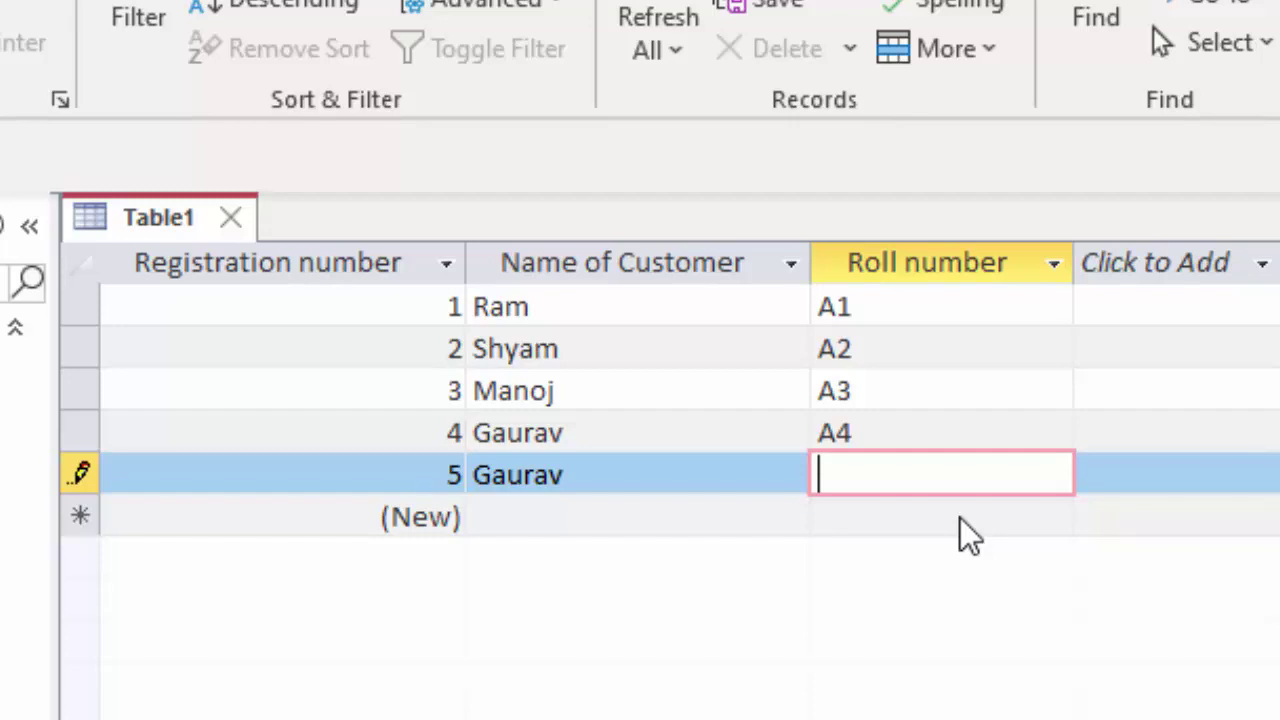
{"action": "type", "text": "A"}
{"action": "type", "text": "5"}
{"action": "key", "text": "BackSpace"}
After A4 is rejected as a duplicate, correct the fifth record's roll number to A5
{"action": "type", "text": "4"}
{"action": "key", "text": "Return"}
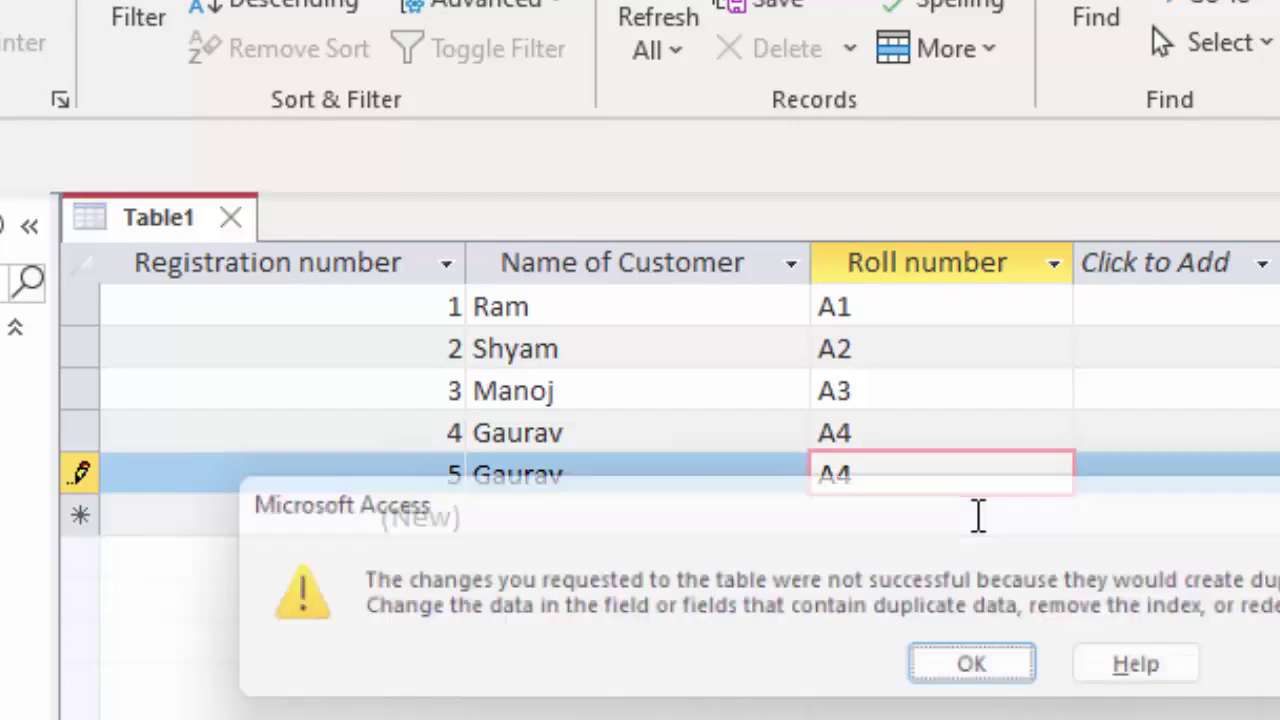
{"action": "left_click", "coordinate": [948, 668]}
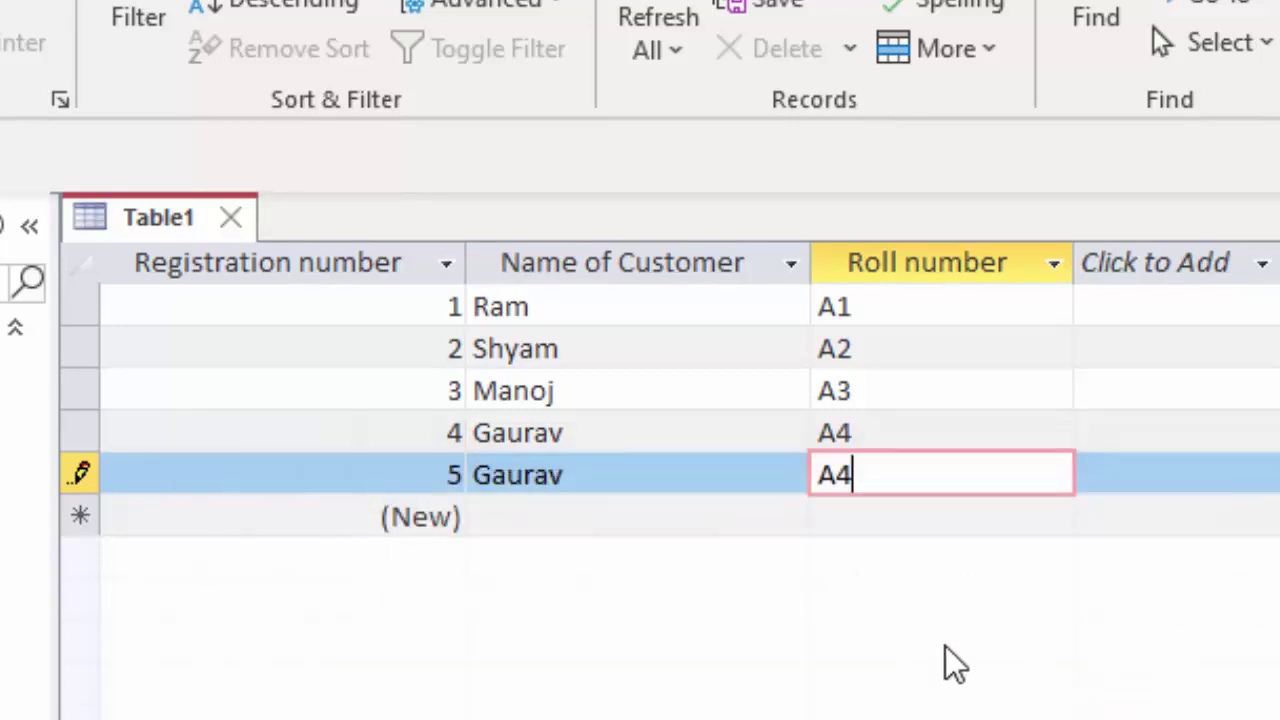
{"action": "key", "text": "BackSpace"}
{"action": "type", "text": "5"}
{"action": "key", "text": "Return"}
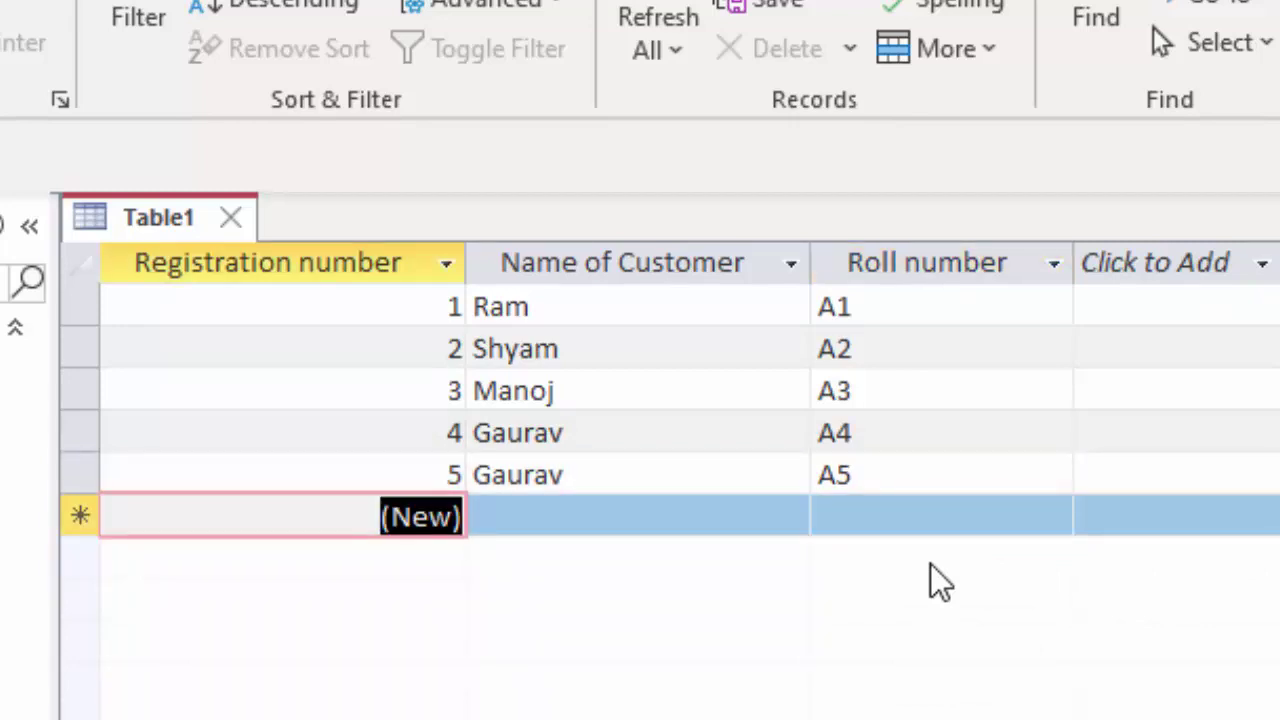